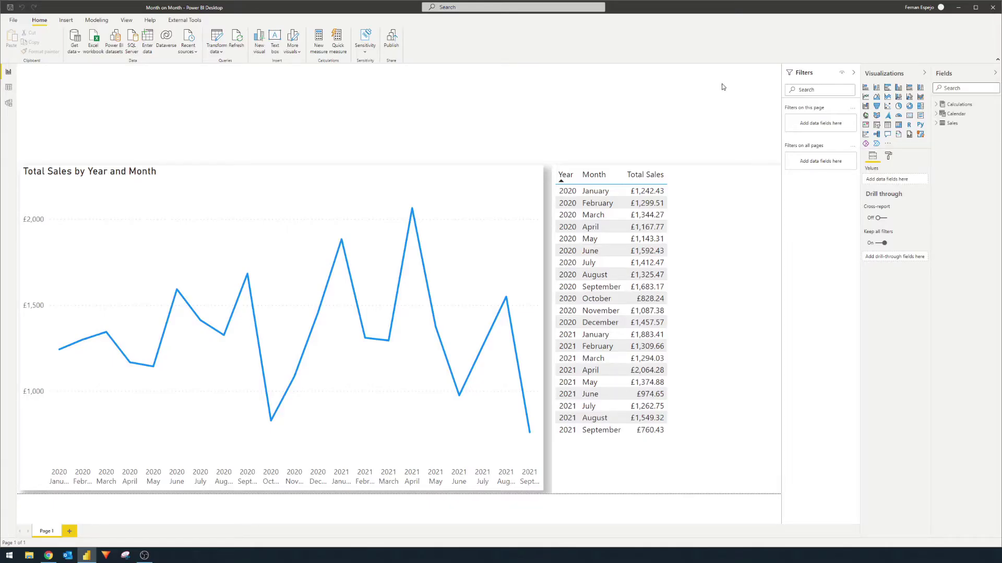
Step: Review the Calendar and Sales table rows and their relationship diagram, then return to the report page
click(939, 125)
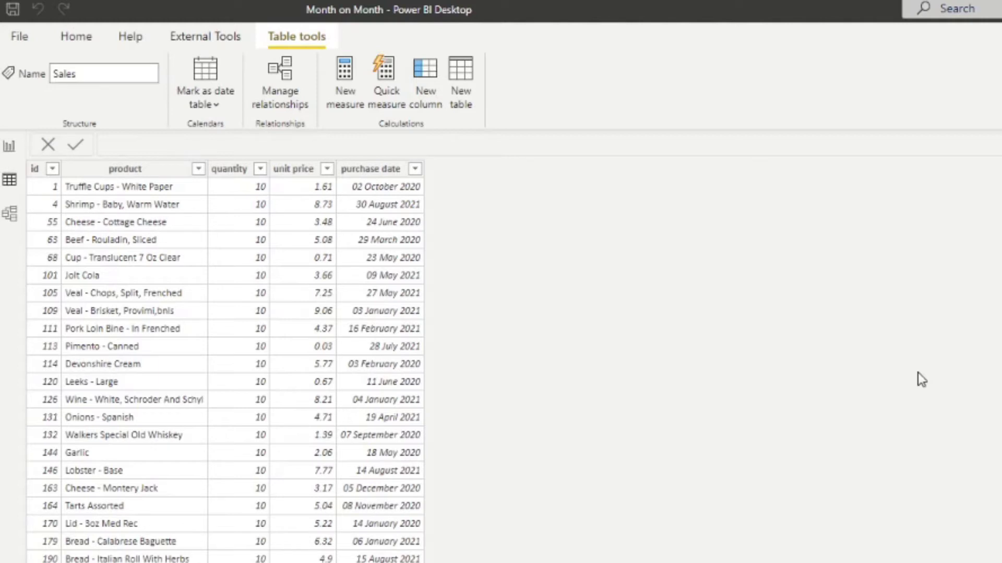
click(9, 146)
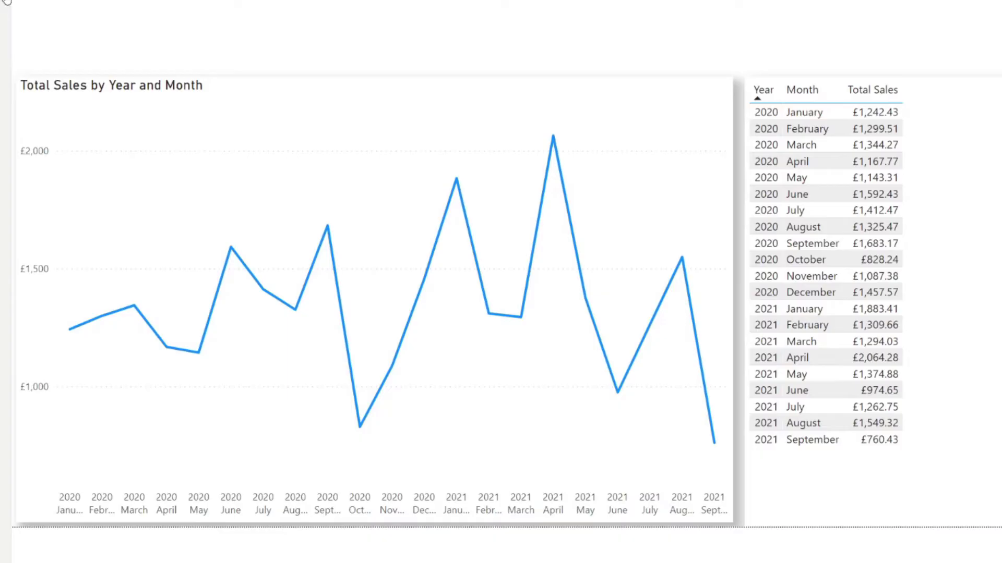
click(5, 4)
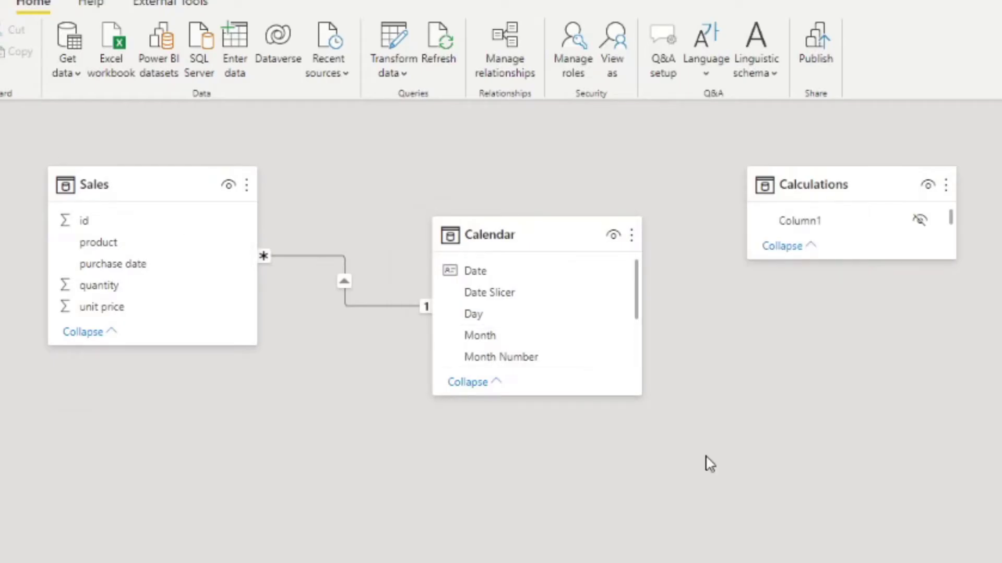
click(2, 206)
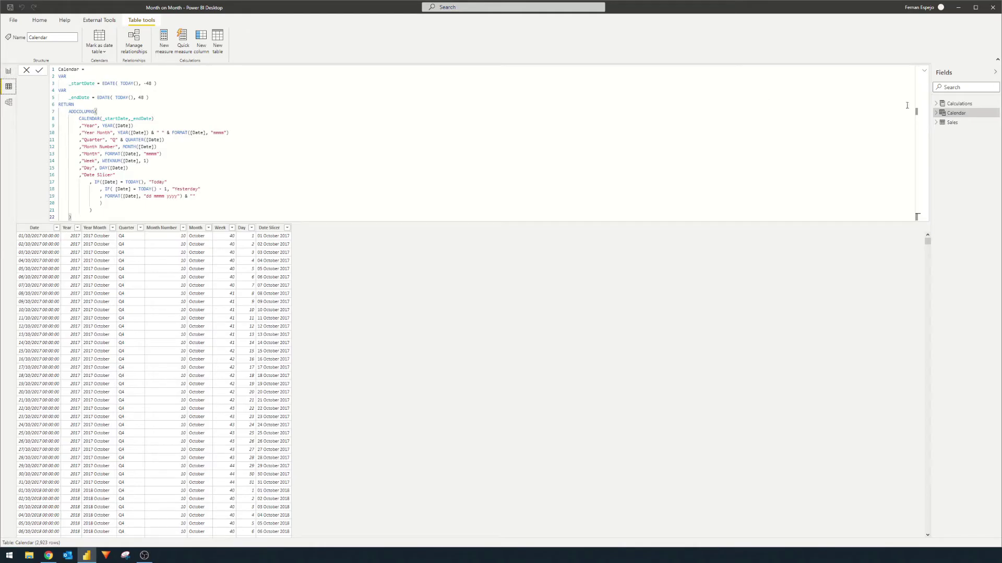
click(9, 102)
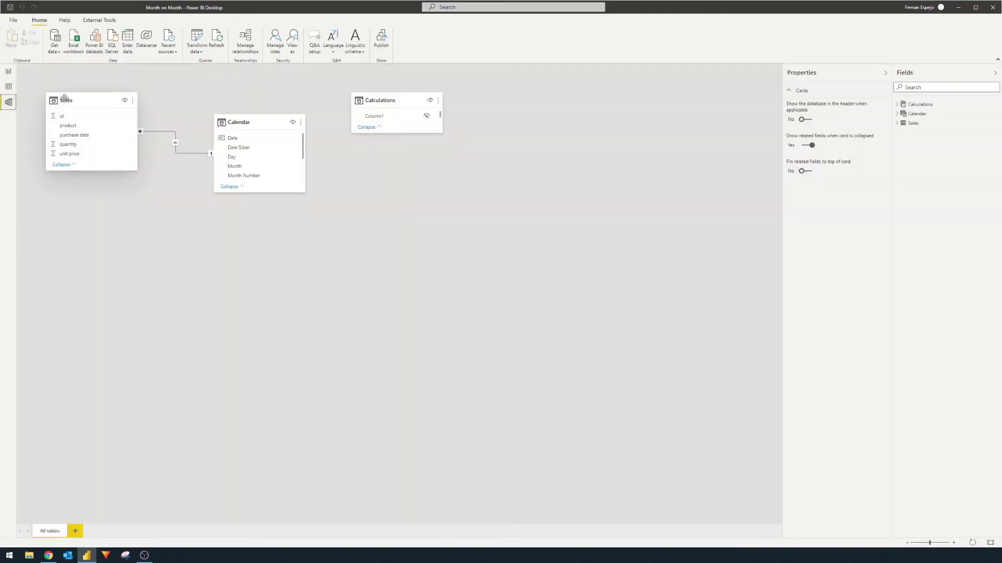
click(9, 73)
click(9, 90)
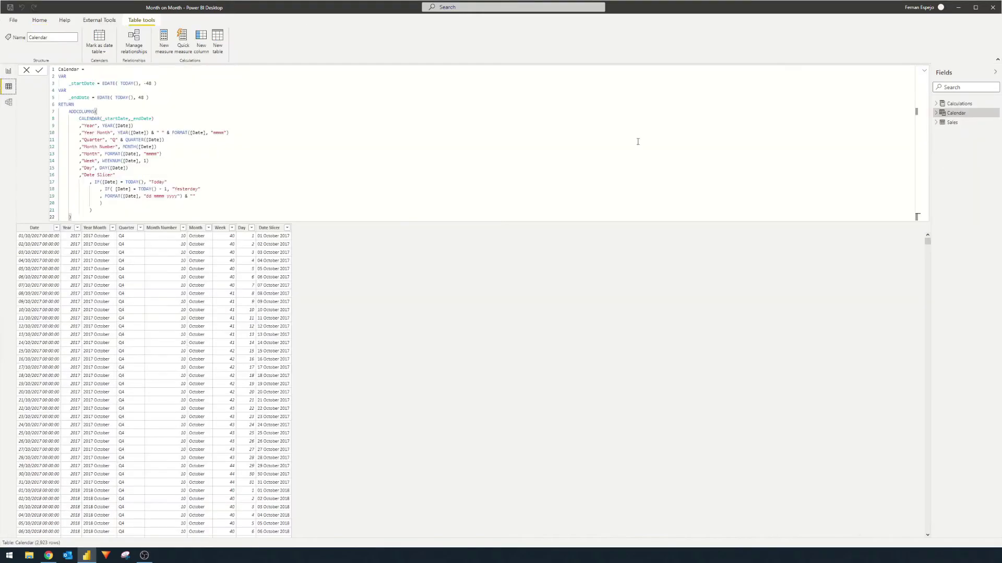
click(958, 124)
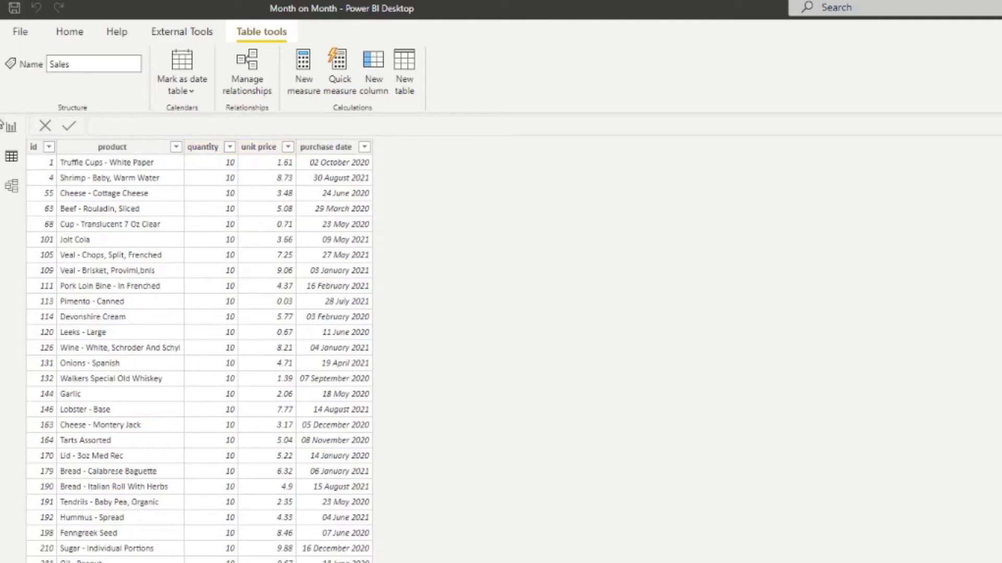
click(11, 127)
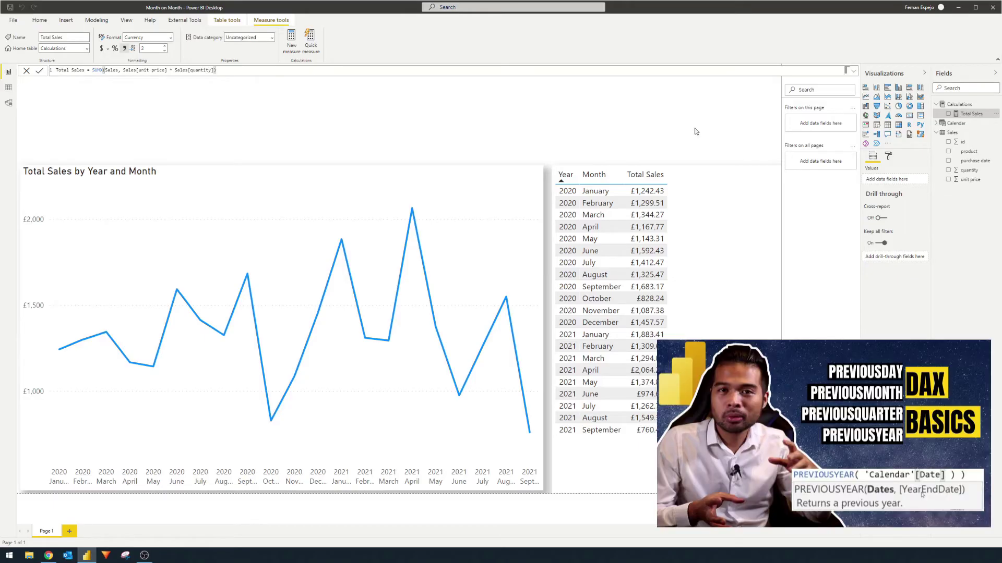
Step: Create a new measure in Calculations named 'Month on Month'
right_click(963, 108)
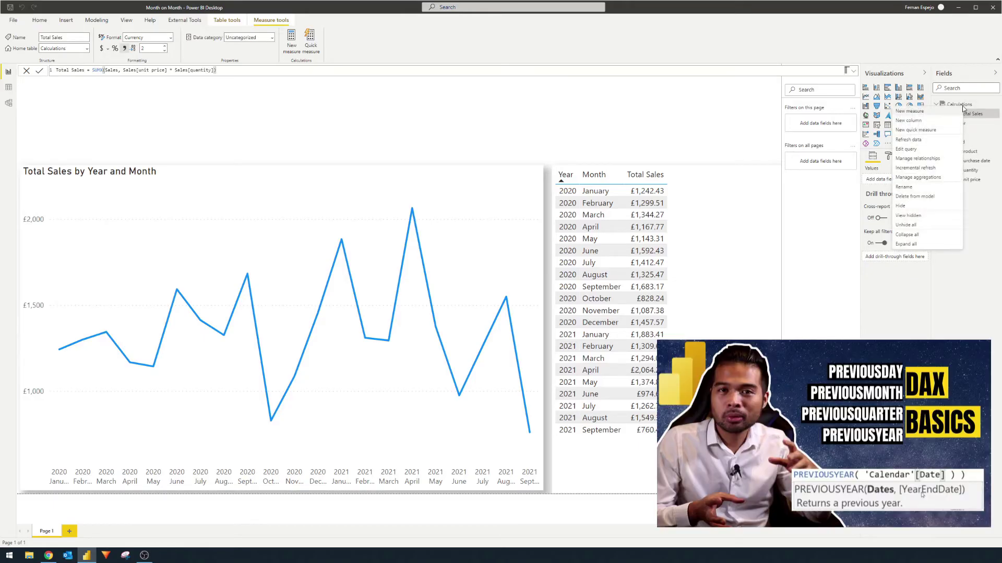
click(932, 114)
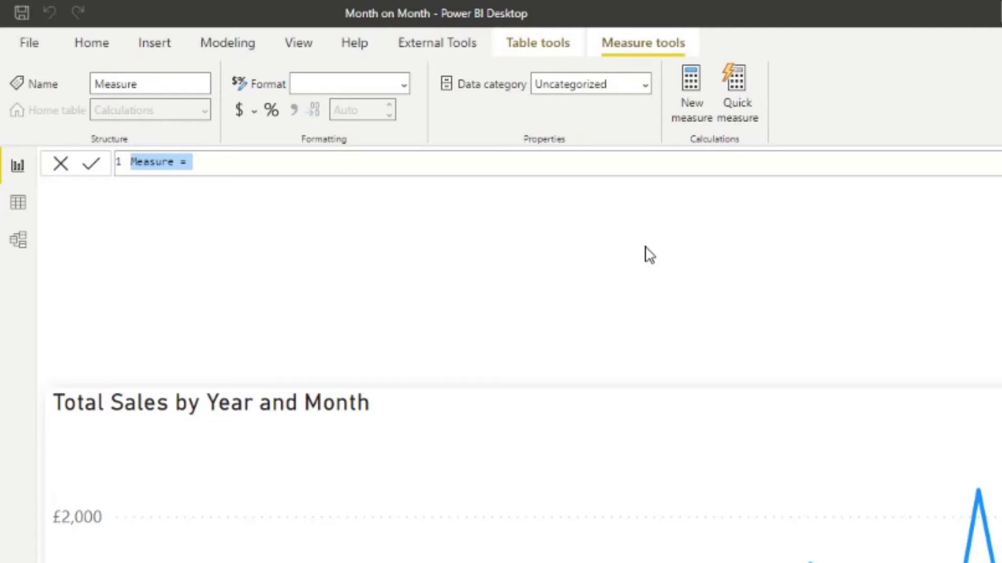
text(Month of)
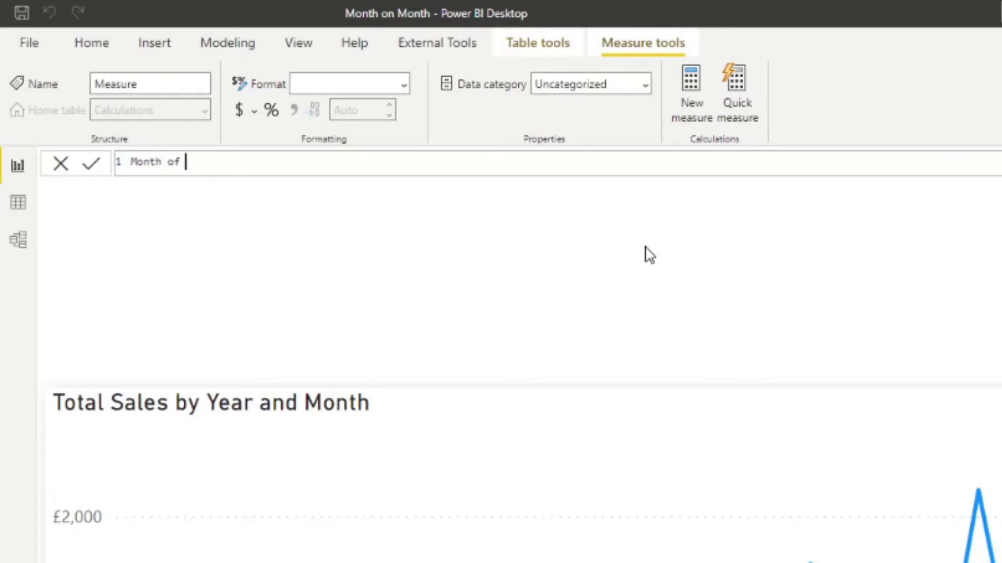
key(BackSpace)
key(BackSpace)
text(n Month =)
key(shift+Return)
key(Tab)
Step: Enter the formula CALCULATE([Total Sales], PREVIOUSMONTH('Calendar'[Date])) and commit the measure
text(CALC)
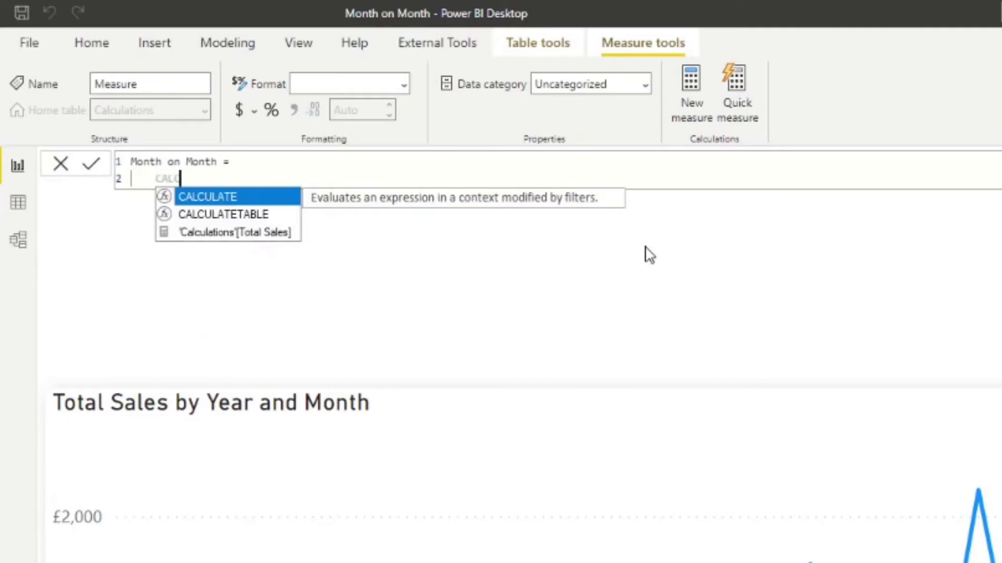
key(Tab)
text())
key(Tab)
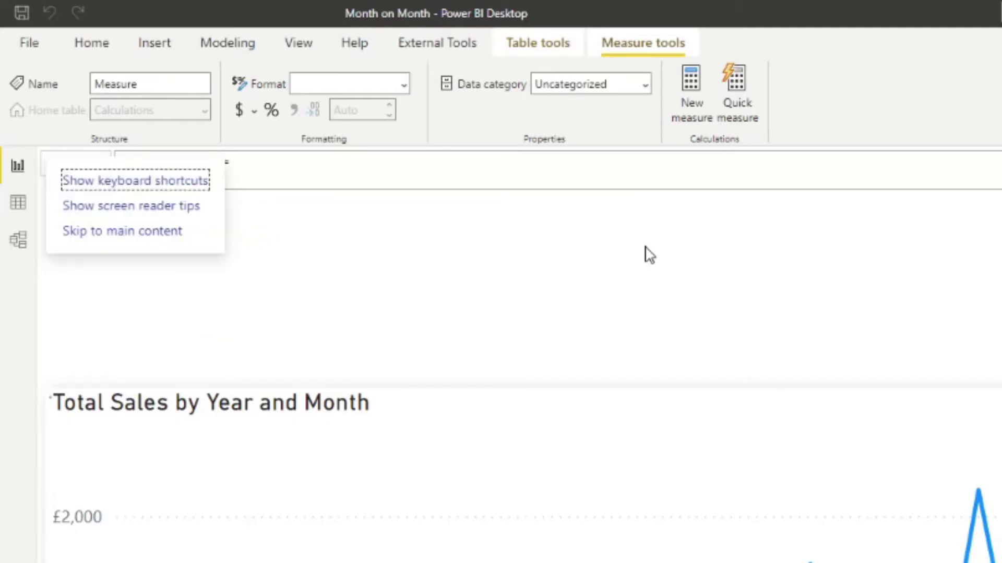
click(698, 170)
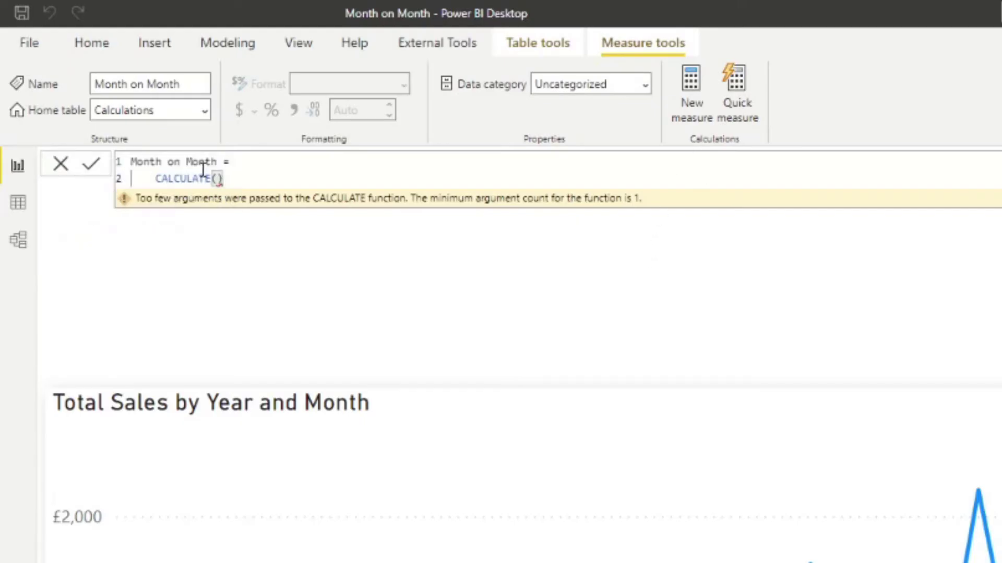
key(Left)
key(shift+Return)
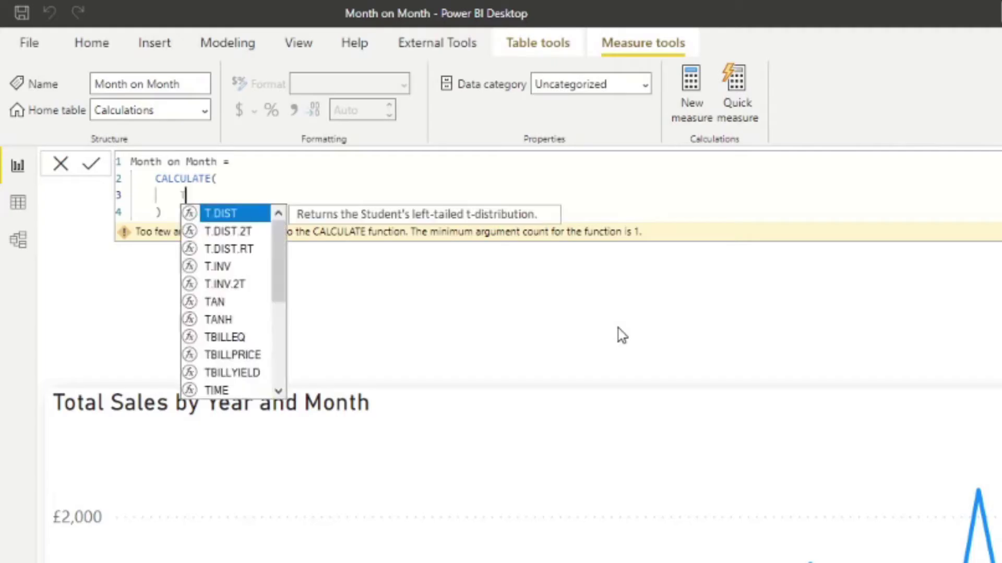
text(otal)
key(Tab)
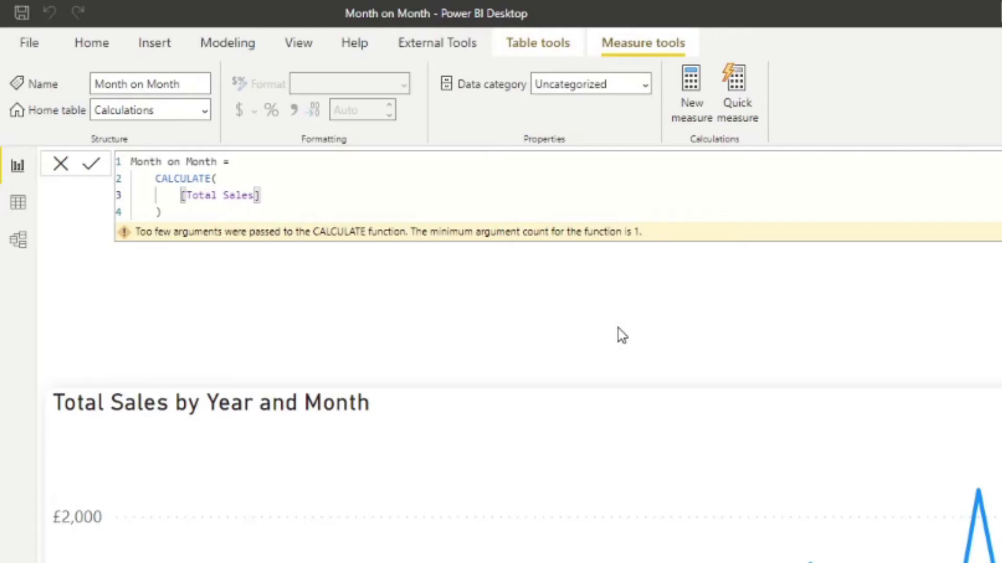
key(shift+Return)
text(, PREVIO)
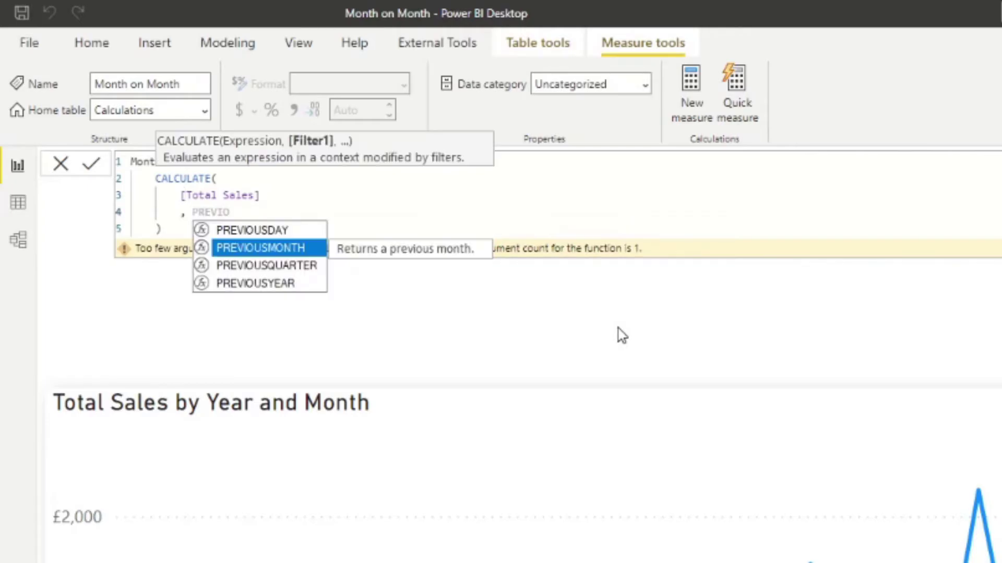
key(Tab)
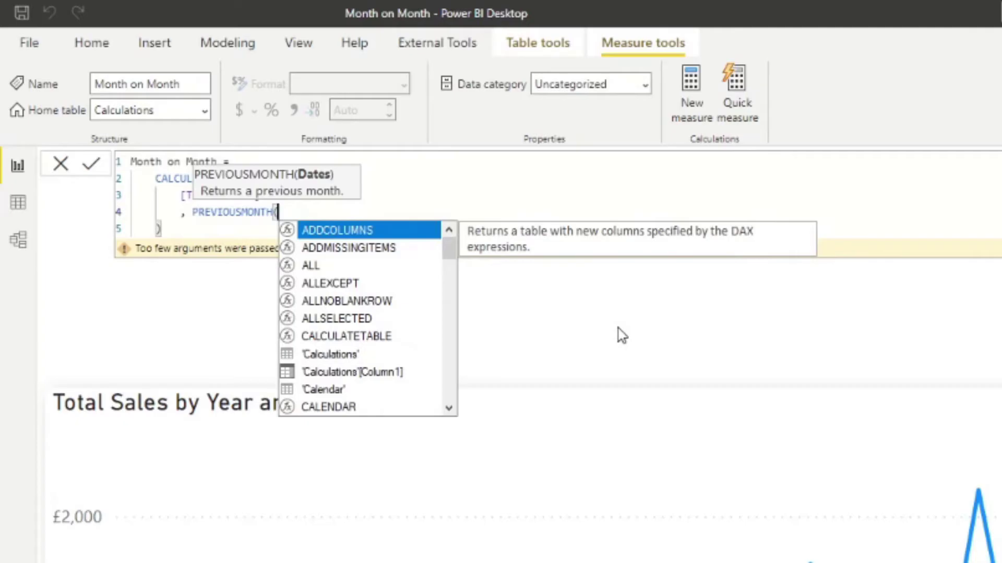
text(date)
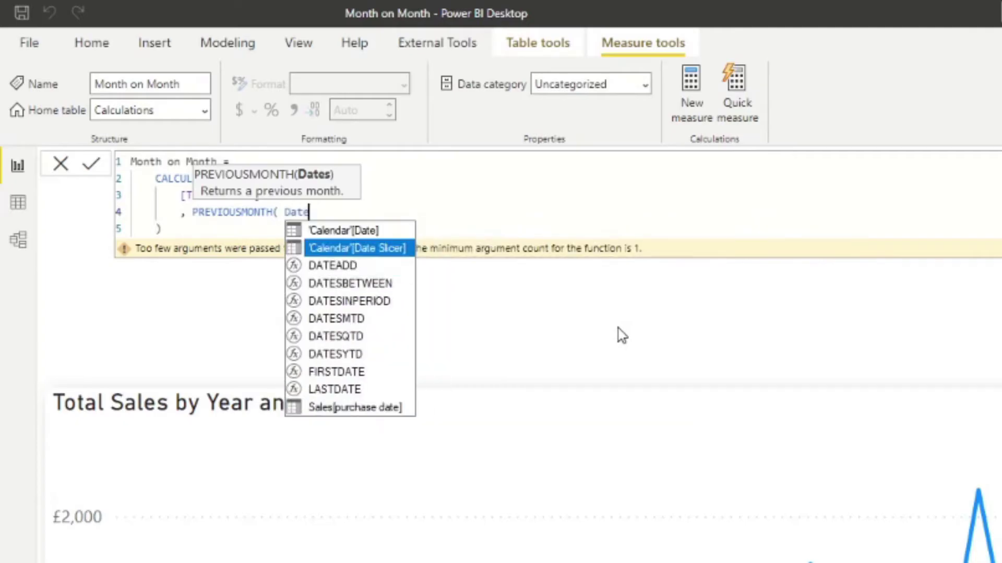
key(Tab)
text())
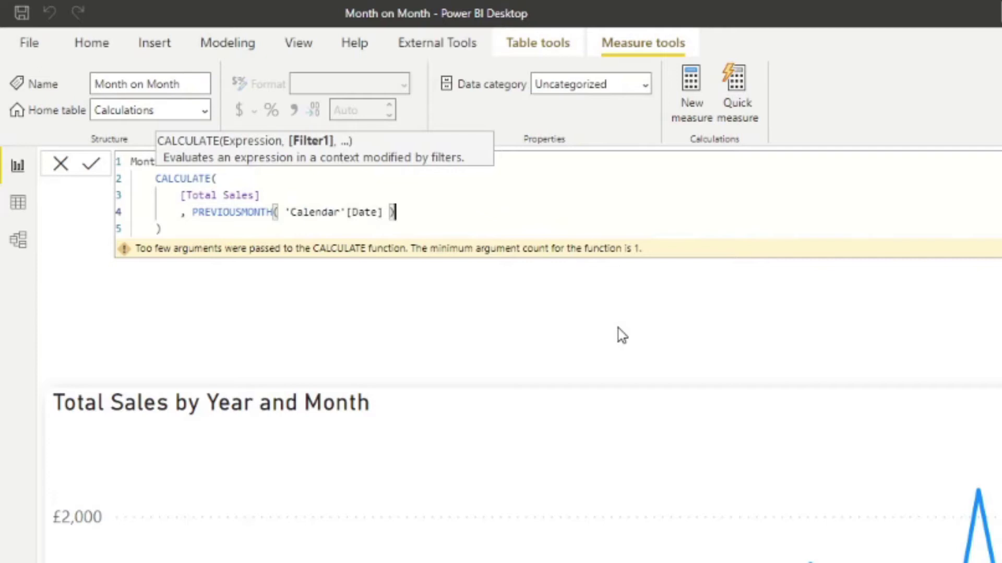
key(Return)
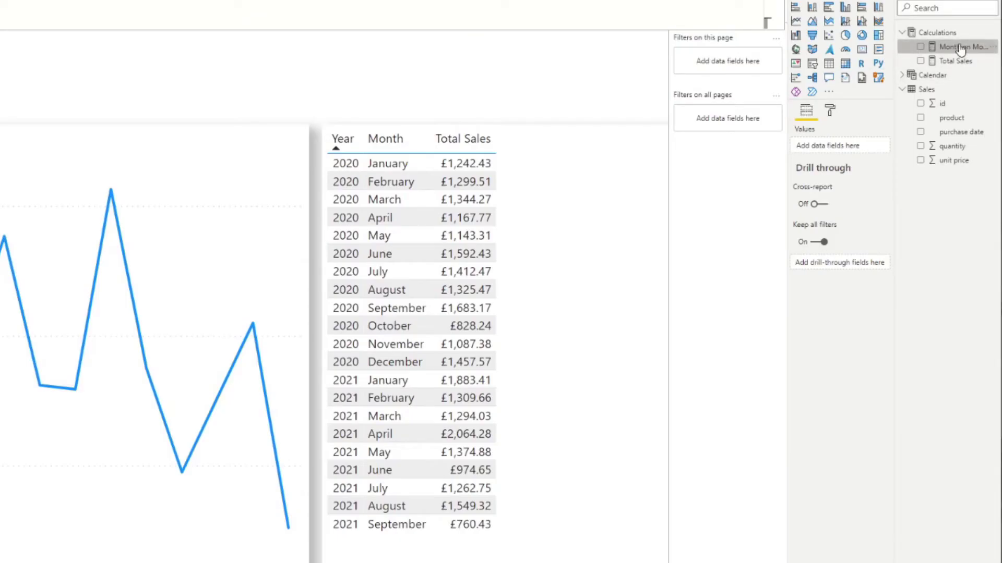
Step: Add Month on Month to the Year/Month/Total Sales table, showing 760.43 for October 2021
drag(960, 48, 533, 227)
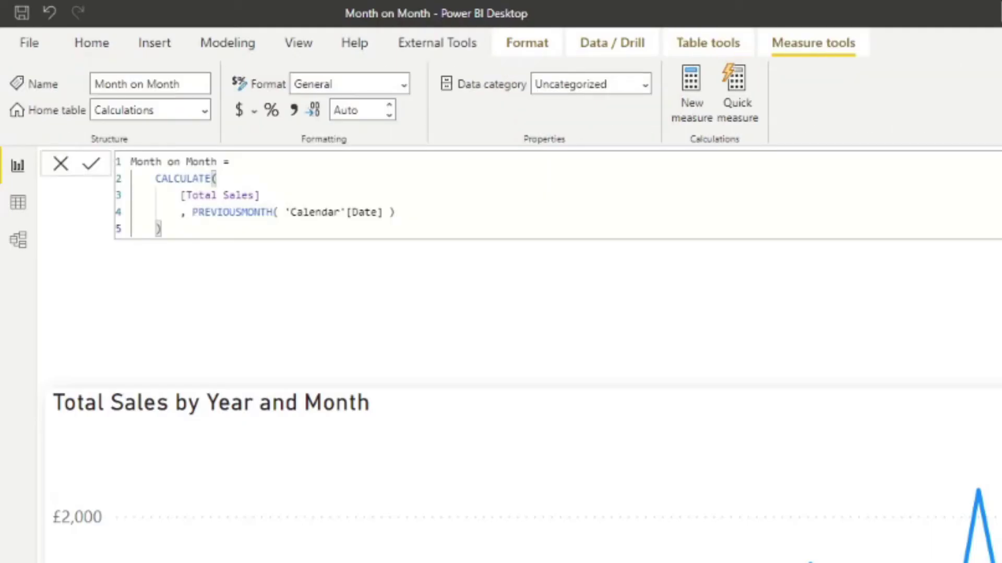
Step: Replace the CALCULATE expression with an IF whose condition is NOT(ISBLANK([Total Sales]))
drag(161, 230, 172, 179)
key(ctrl+c)
key(BackSpace)
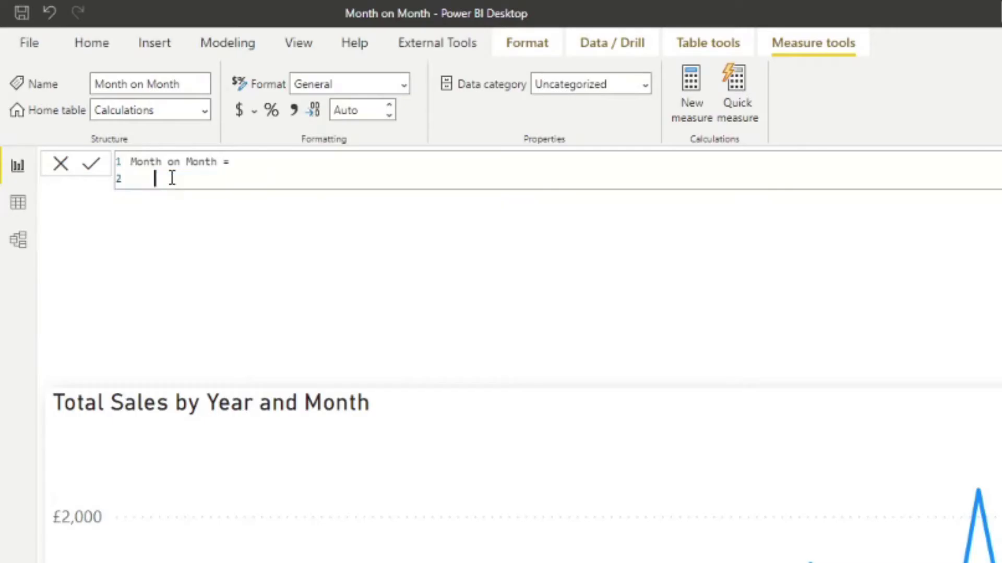
text(IF()
key(Return)
text(IS)
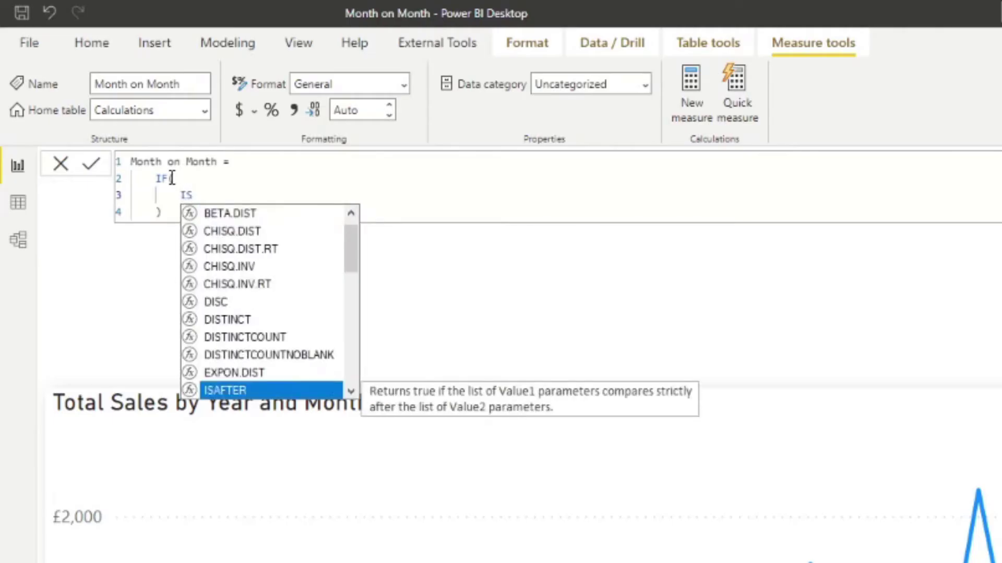
text(BLANK()
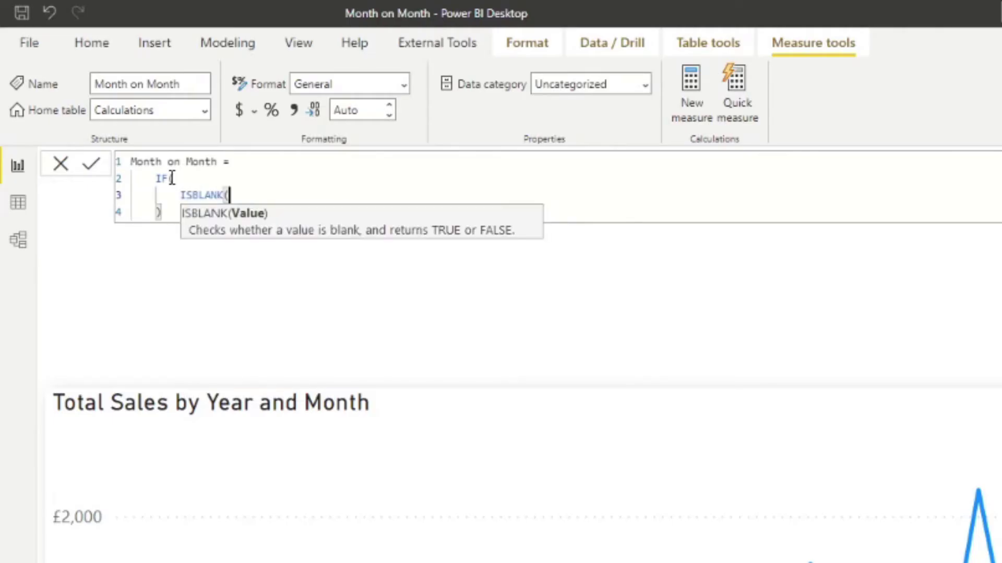
text( [Total Sales] )
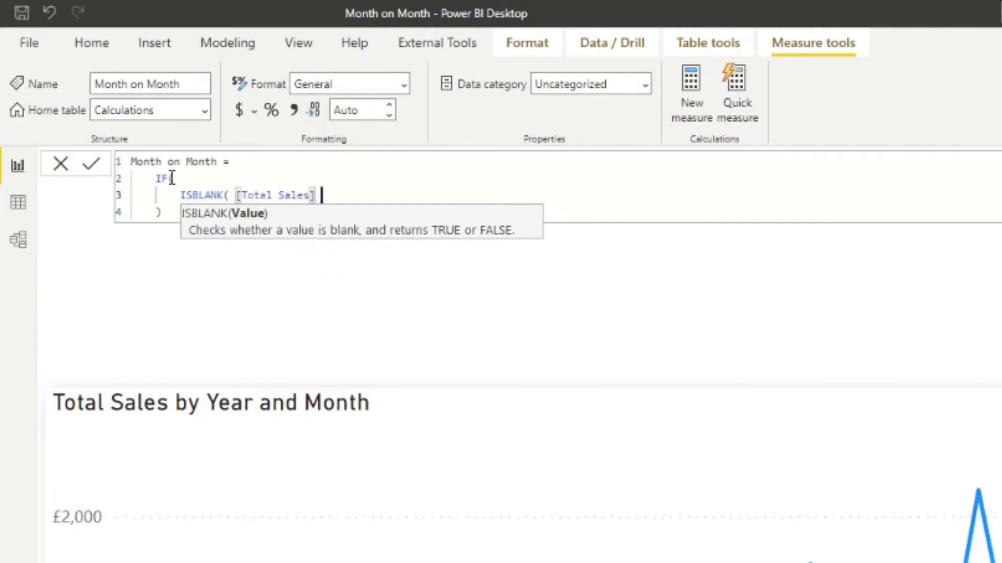
text())
key(Left)
key(Left)
key(Left)
key(Left)
key(Left)
key(Left)
key(Left)
key(Left)
key(Left)
key(Left)
key(Left)
key(Left)
key(Left)
key(Left)
key(Left)
key(Left)
key(Left)
key(Left)
key(Left)
key(Left)
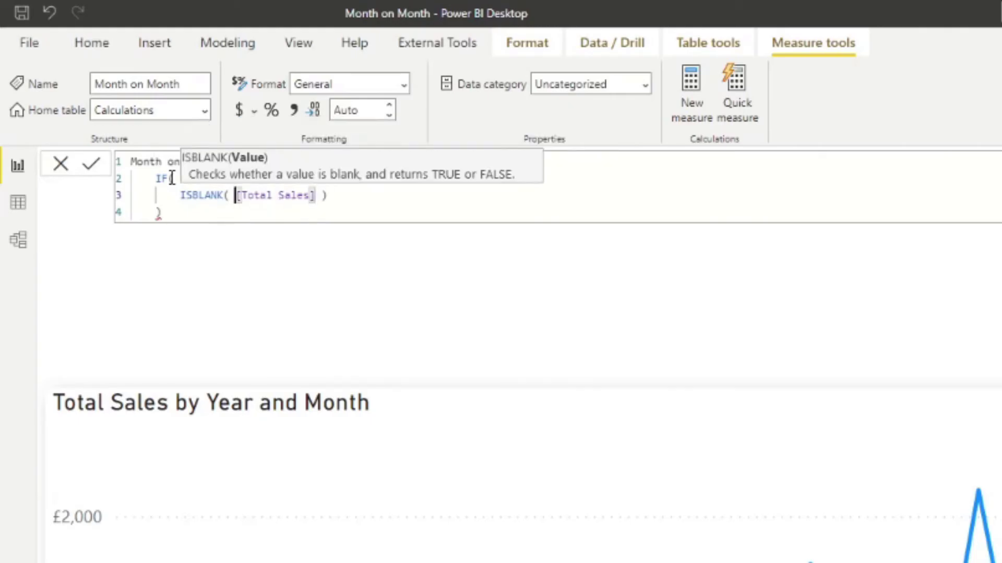
text(NOT()
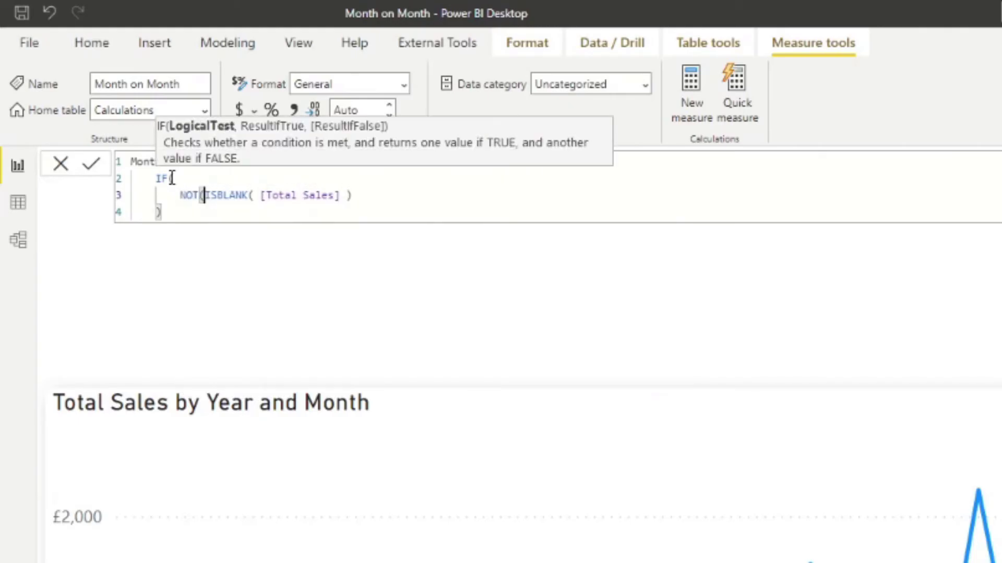
key(Right)
key(Right)
key(Right)
key(Right)
key(Right)
key(Right)
key(Right)
key(Right)
key(Right)
key(Right)
key(Right)
key(Right)
key(Right)
key(Right)
key(Right)
key(Right)
key(Right)
key(Right)
key(Right)
key(Right)
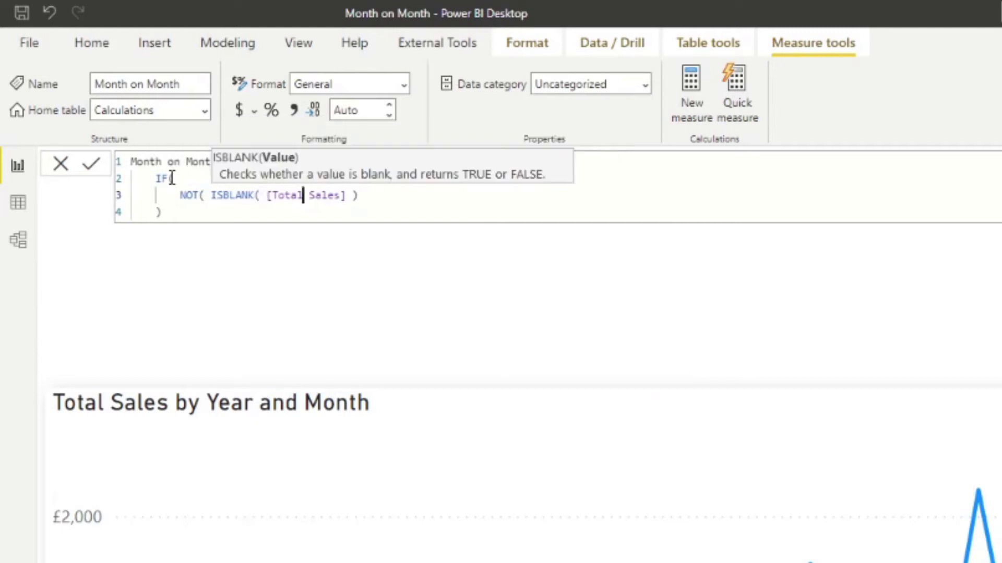
key(Right)
key(Right)
text())
Step: Paste the previous-month CALCULATE block as the IF's true result and indent its arguments
key(Return)
text(,)
key(Return)
key(ctrl+v)
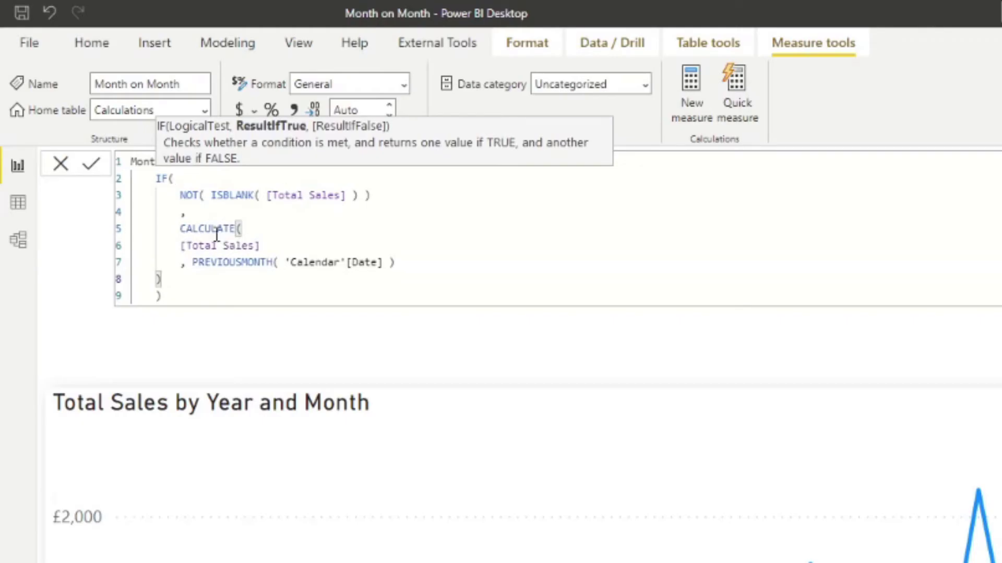
drag(181, 229, 193, 211)
key(BackSpace)
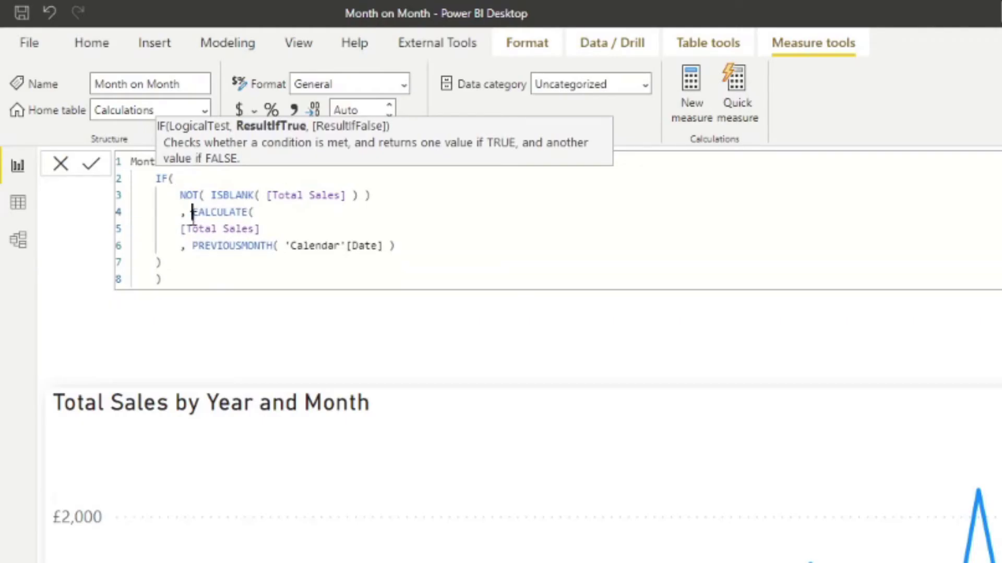
click(243, 260)
drag(216, 259, 80, 235)
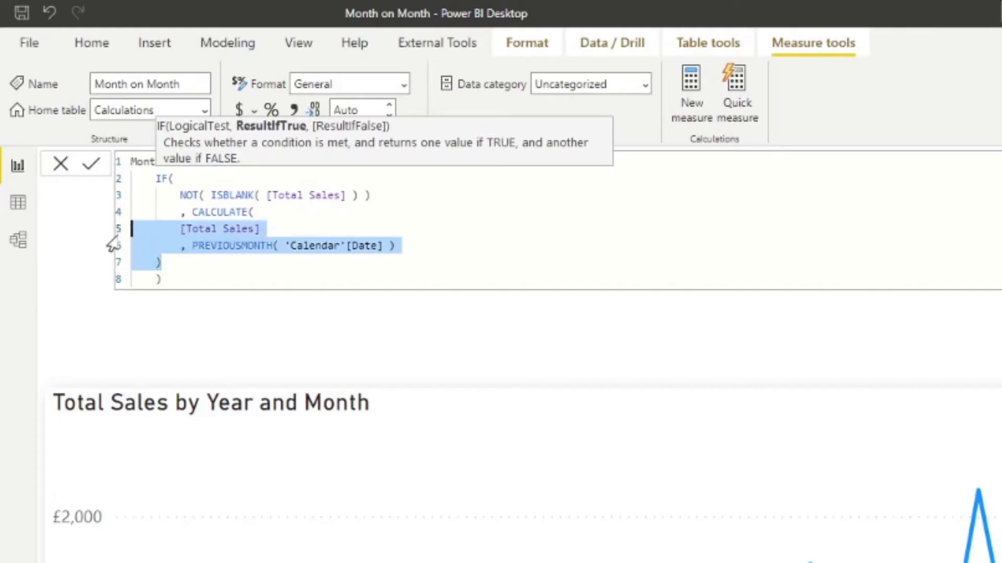
key(Tab)
click(295, 272)
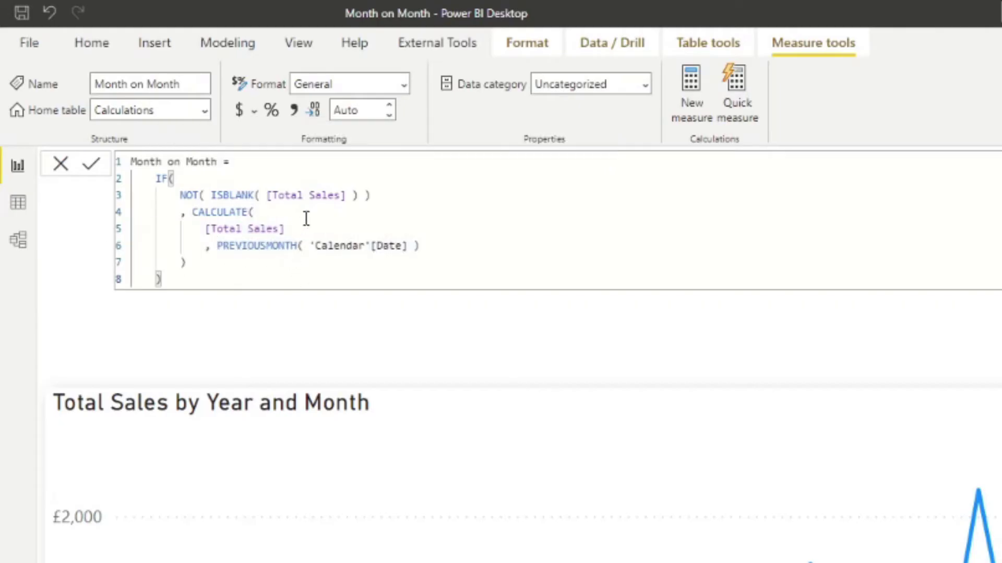
click(335, 177)
Step: Add a '[Total Sales] -' line under the measure name and select the whole IF block
click(258, 161)
key(Return)
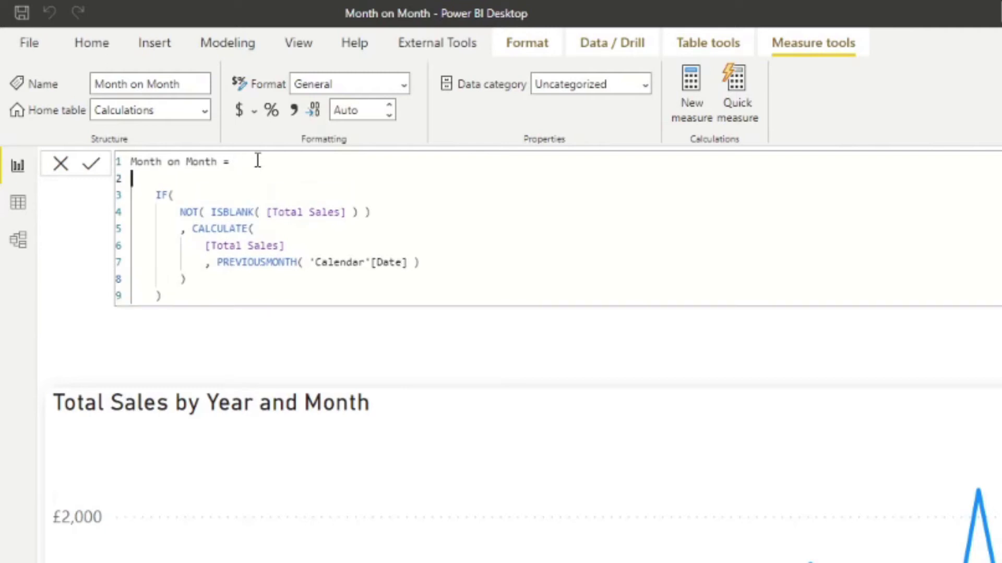
text(Tot)
key(Tab)
text(-)
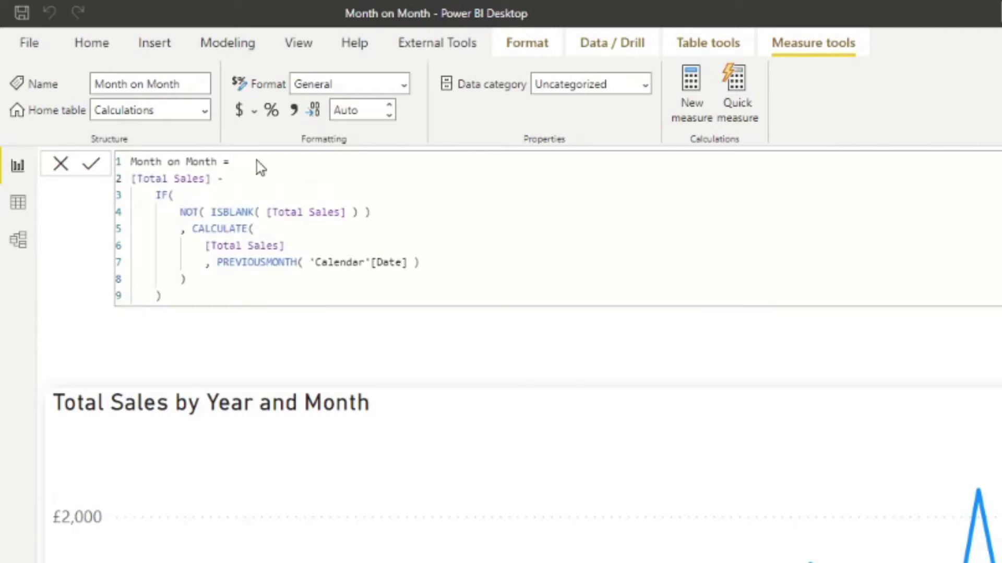
key(Down)
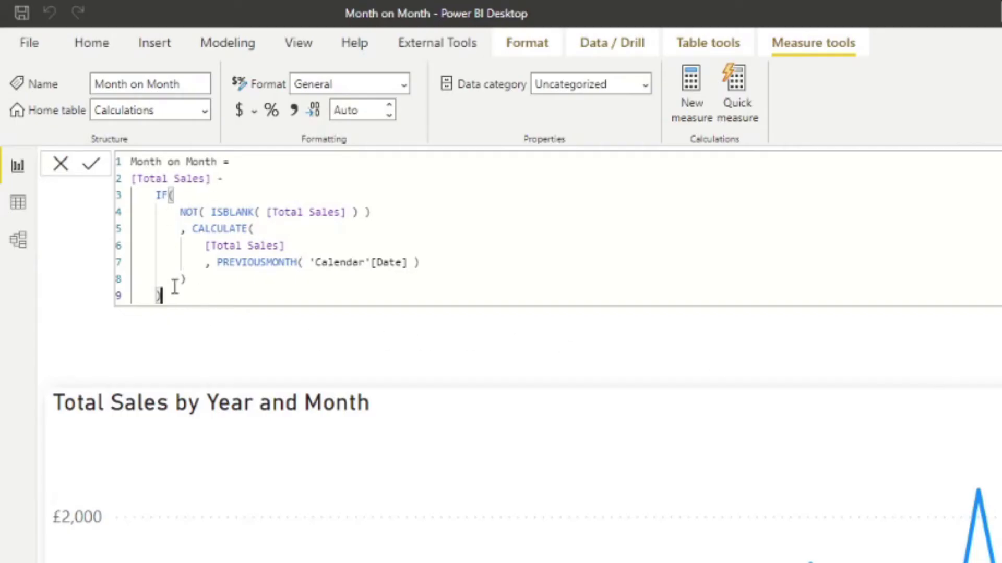
drag(163, 293, 155, 195)
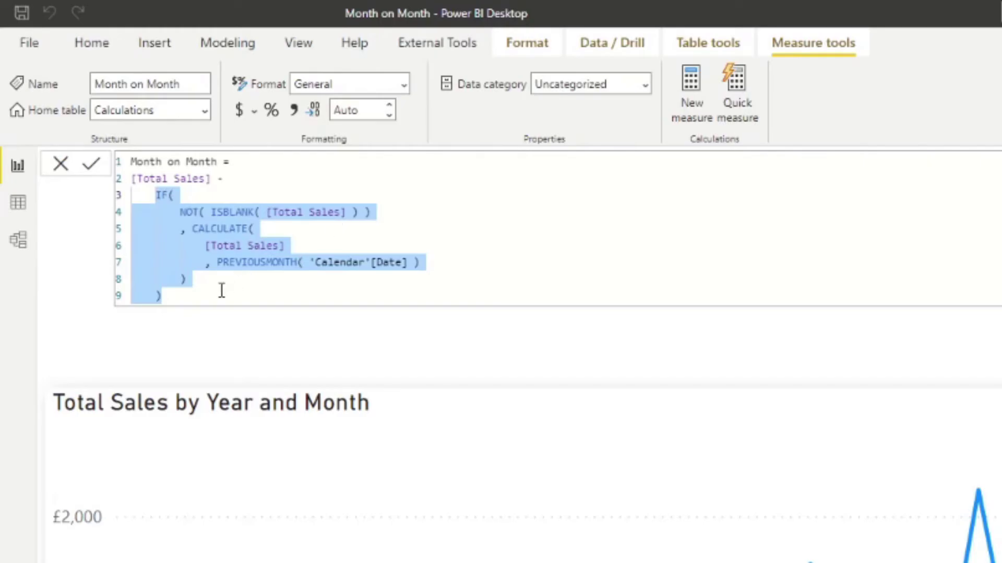
drag(216, 291, 161, 198)
key(ctrl+c)
Step: Move the IF block into a new variable, VAR _prev =, below the measure name
key(BackSpace)
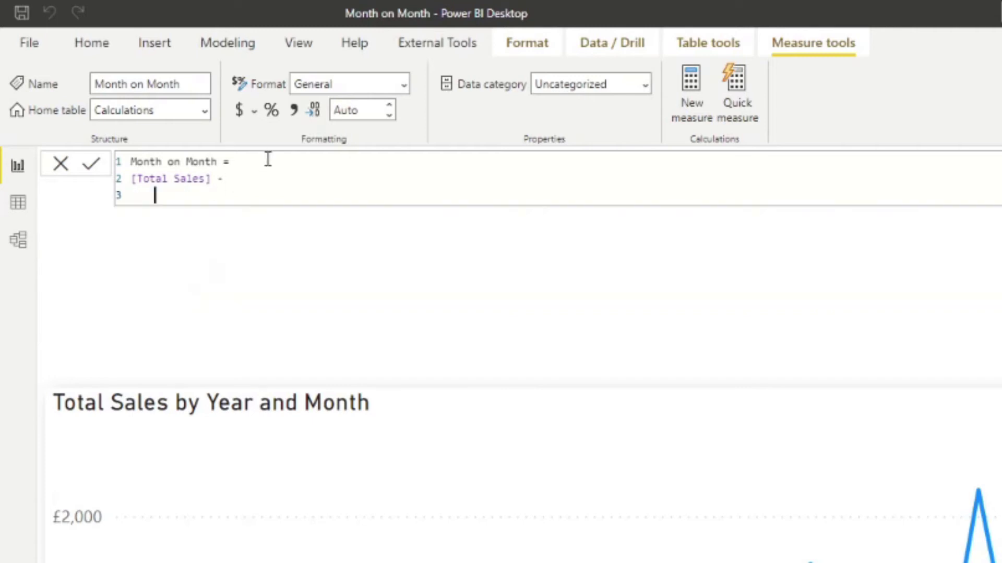
click(270, 157)
key(Return)
text(VAR)
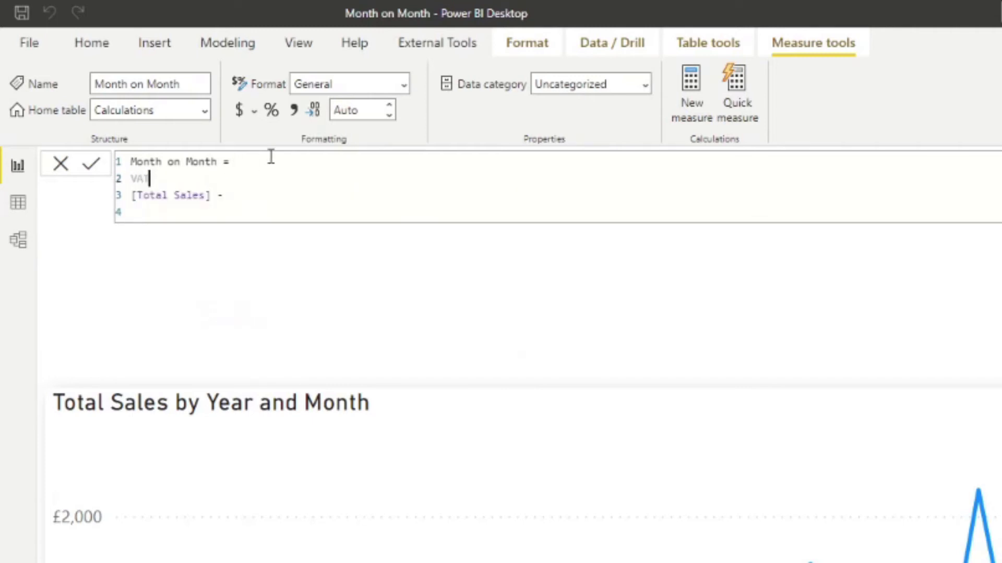
key(Escape)
key(Return)
key(Tab)
text(_pre)
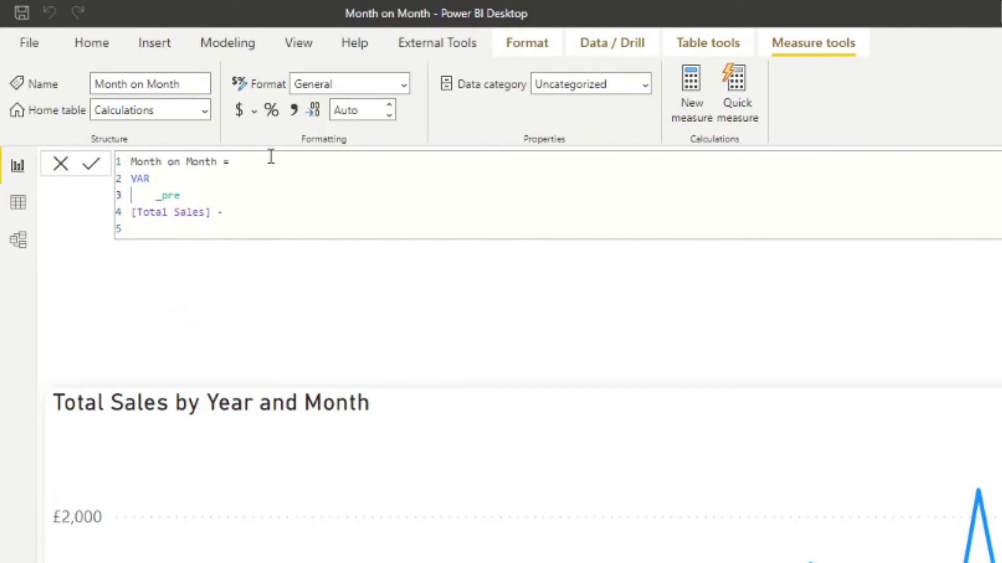
text(v =)
key(Return)
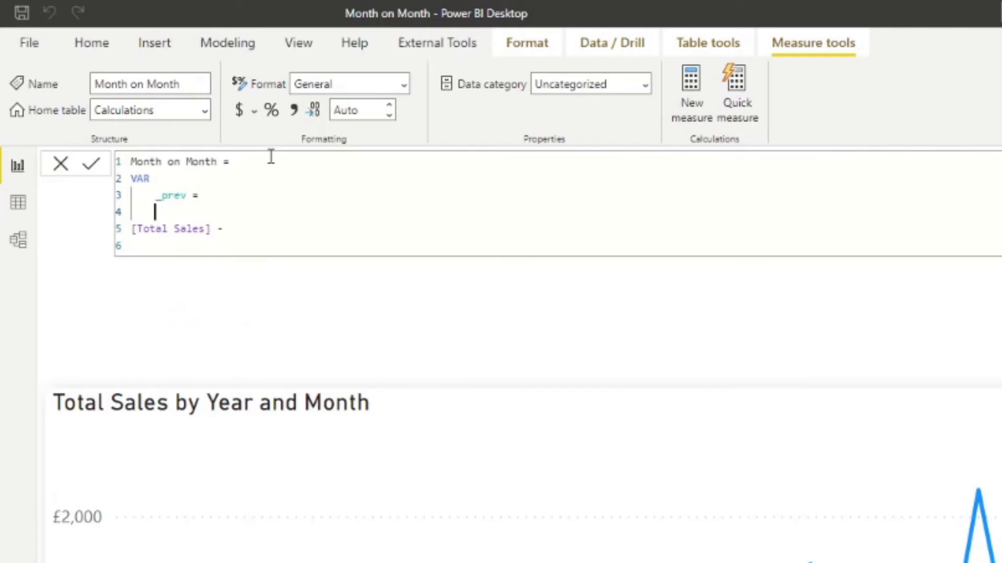
key(ctrl+v)
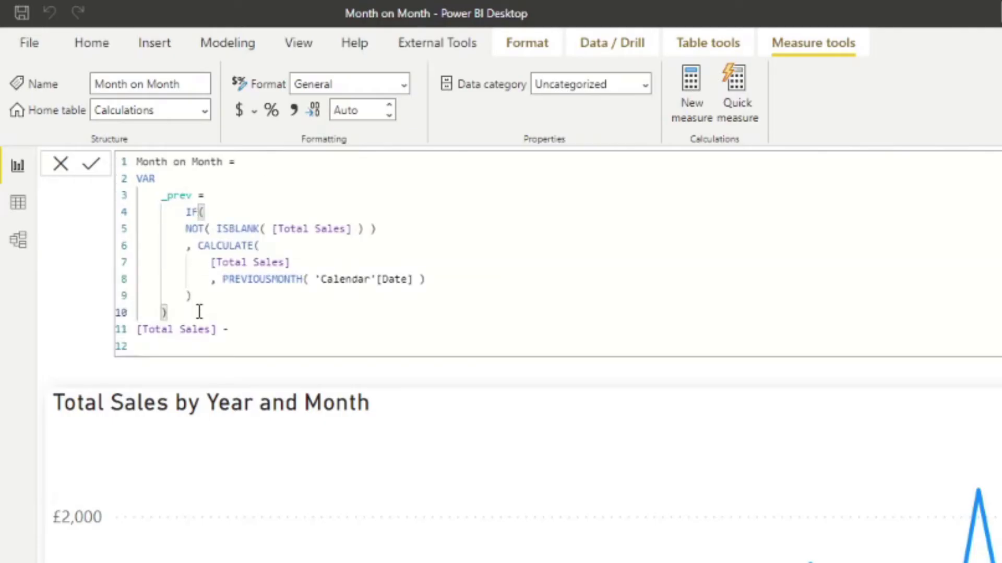
Step: Add a RETURN line after the variable and delete the old '[Total Sales] -' line
drag(198, 313, 111, 219)
click(253, 262)
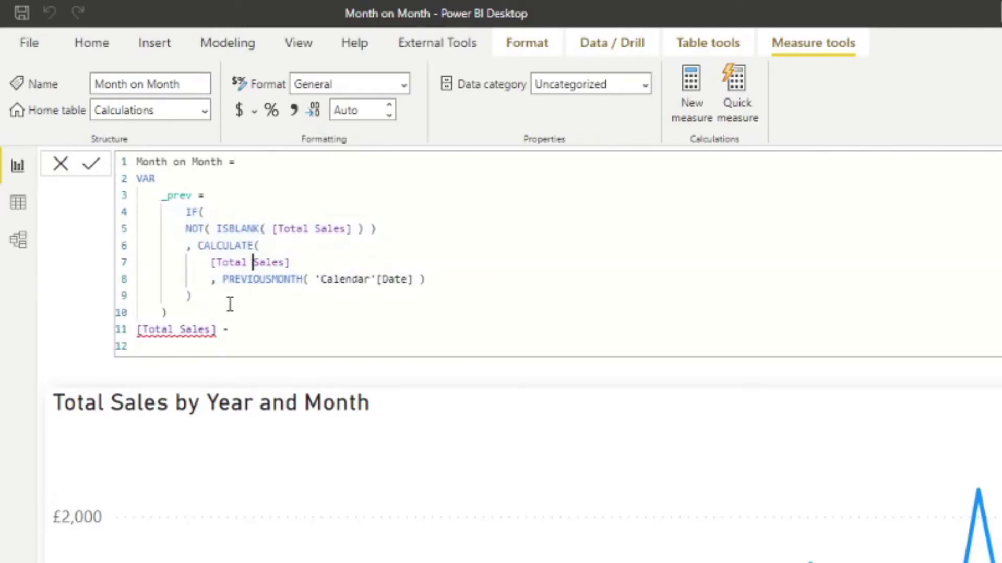
click(220, 311)
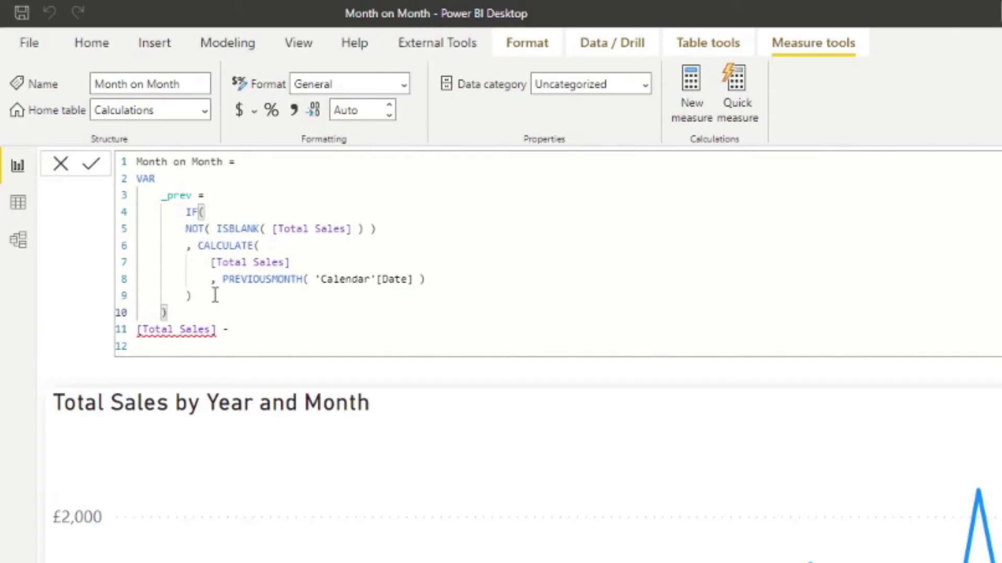
double_click(181, 198)
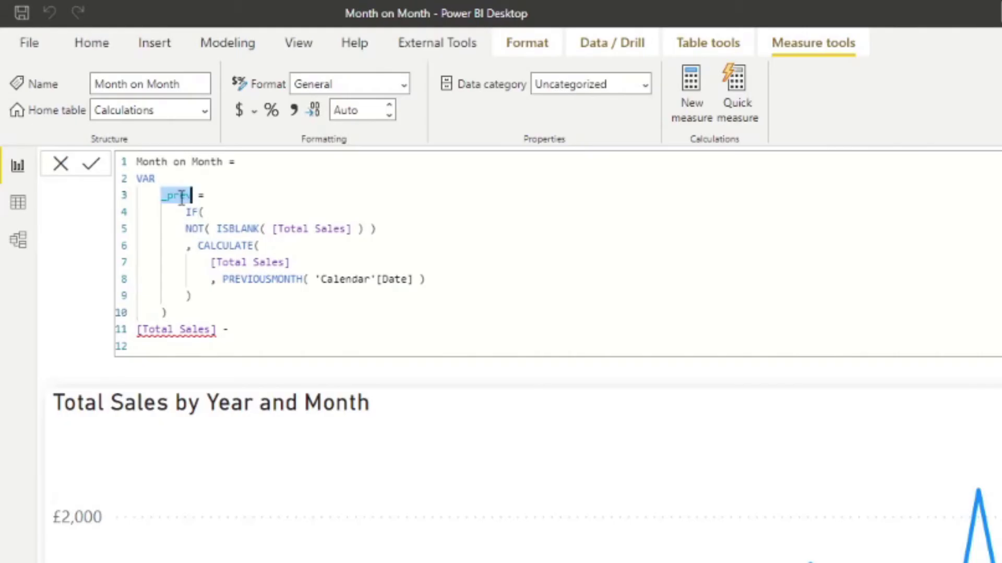
click(165, 312)
key(Return)
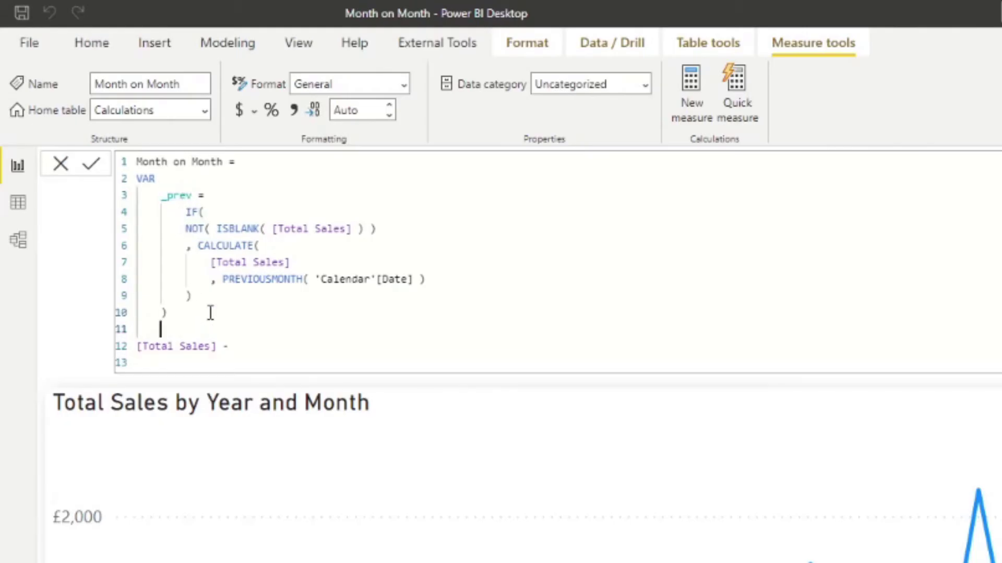
key(BackSpace)
text(RETURN)
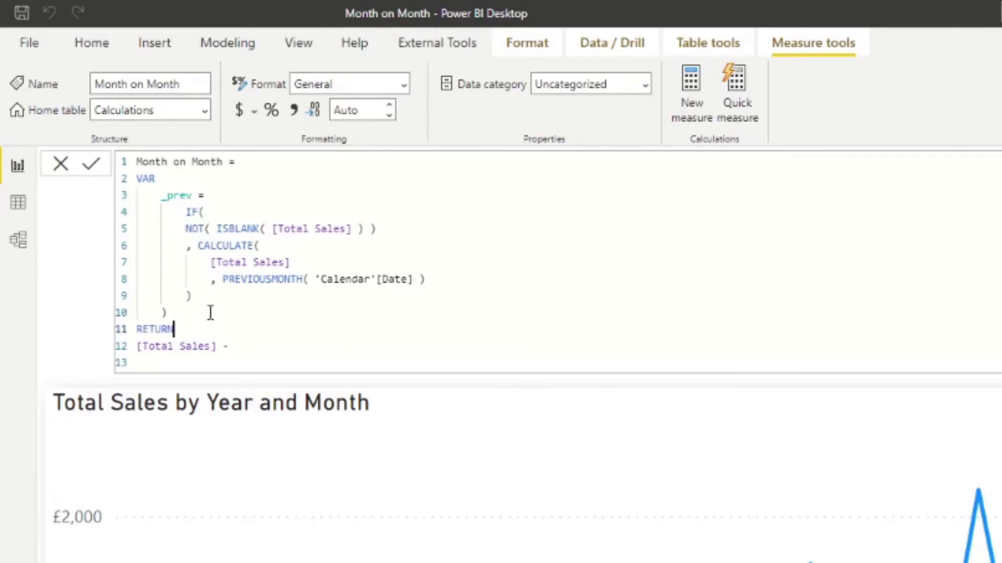
drag(172, 362, 121, 360)
key(BackSpace)
key(Tab)
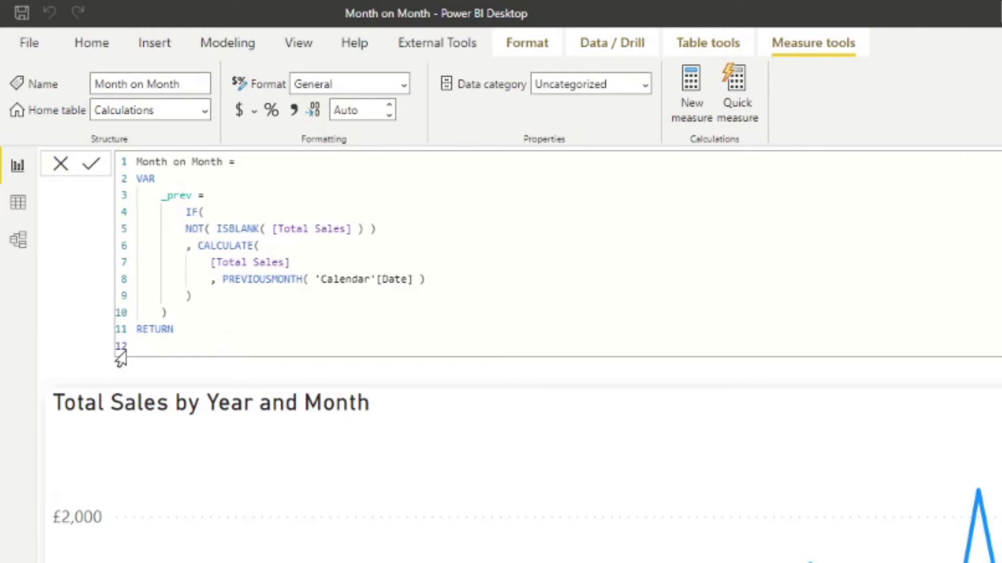
Step: Complete the RETURN line as [Total Sales] - _prev
text(Total)
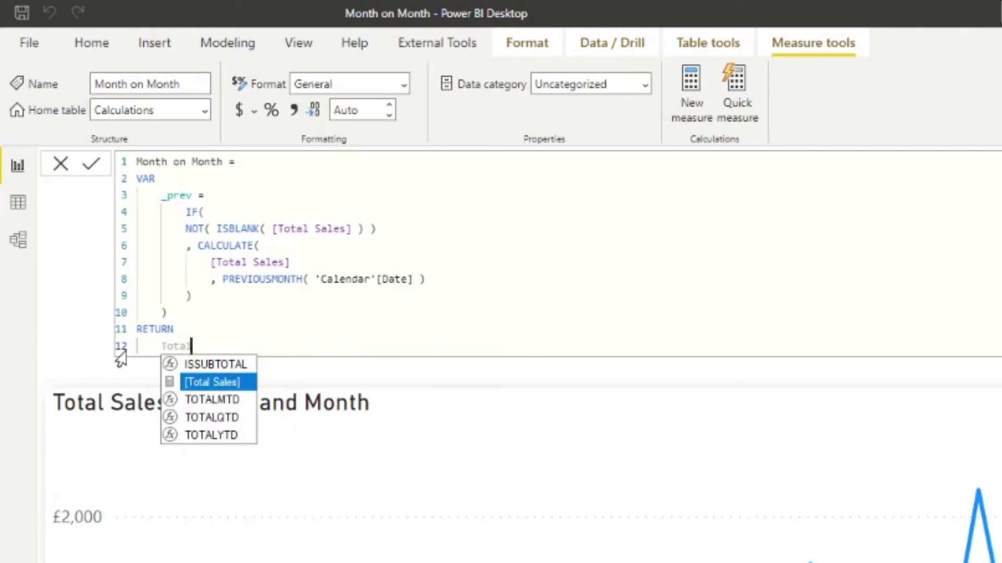
key(Tab)
text(- _)
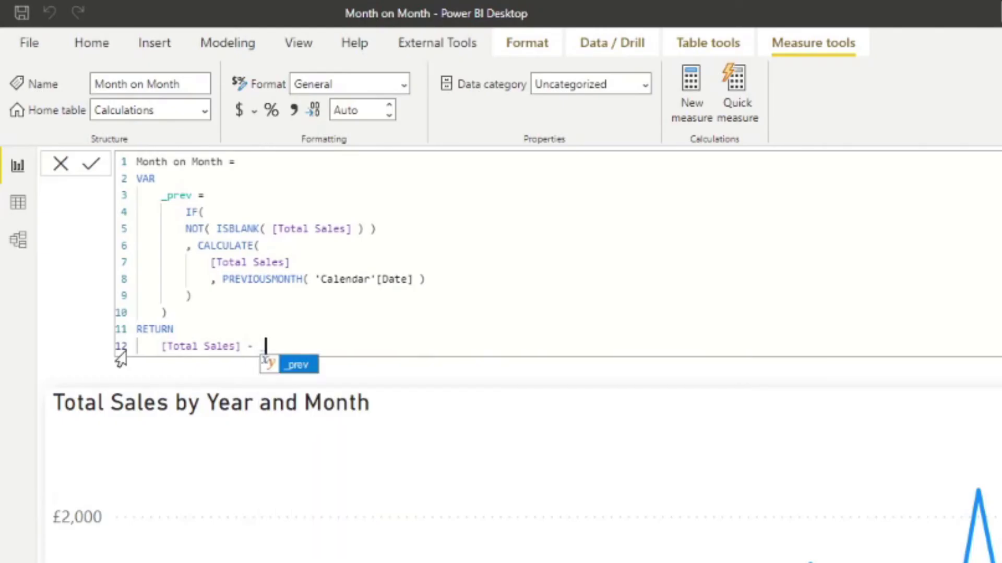
key(Tab)
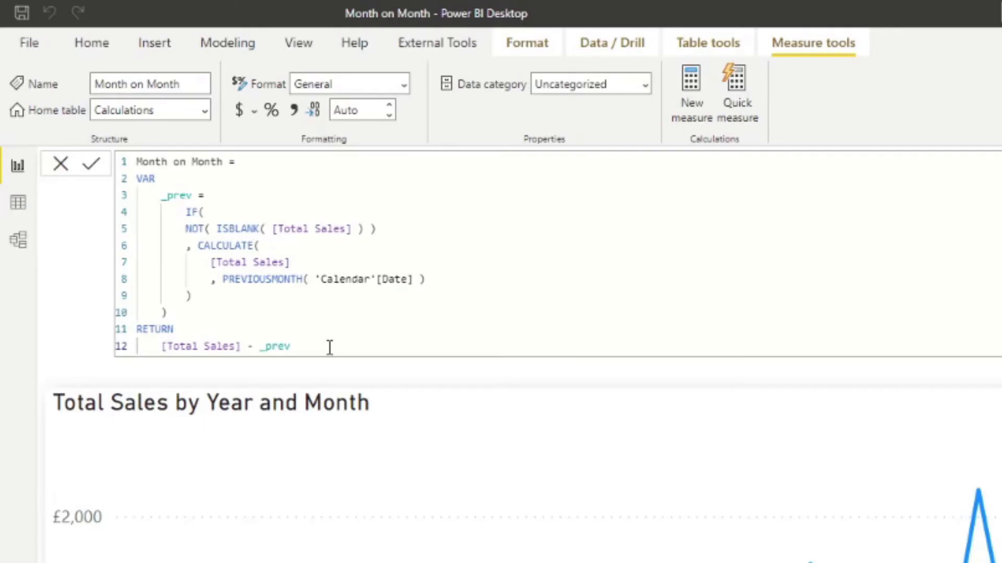
Step: Rewrite the return expression as DIVIDE(([Total Sales] - _prev), _prev), giving ratios like 0.05 for February 2020
click(162, 346)
text(DIVI)
key(Tab)
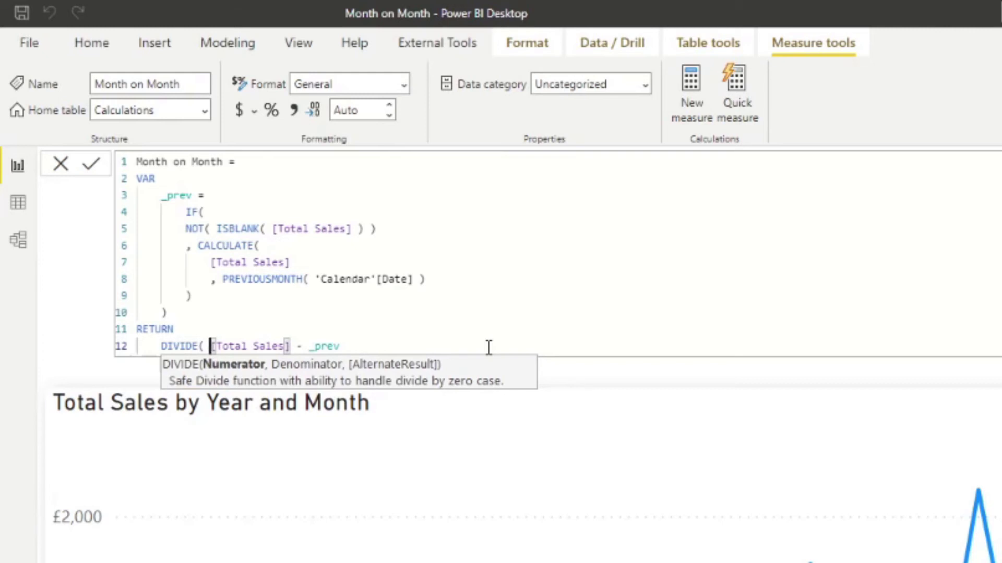
text(()
click(404, 346)
text())
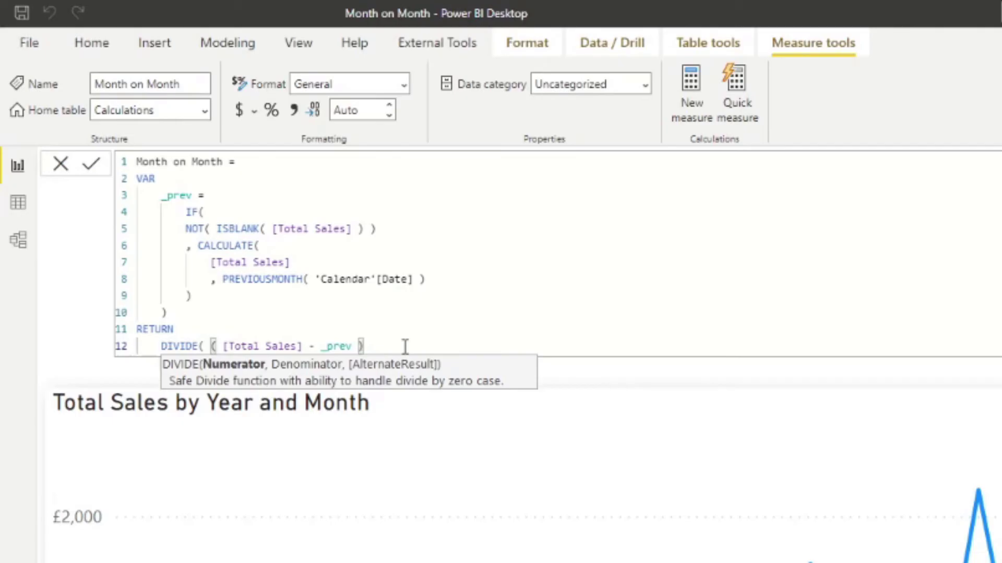
text(, _p)
key(Tab)
text())
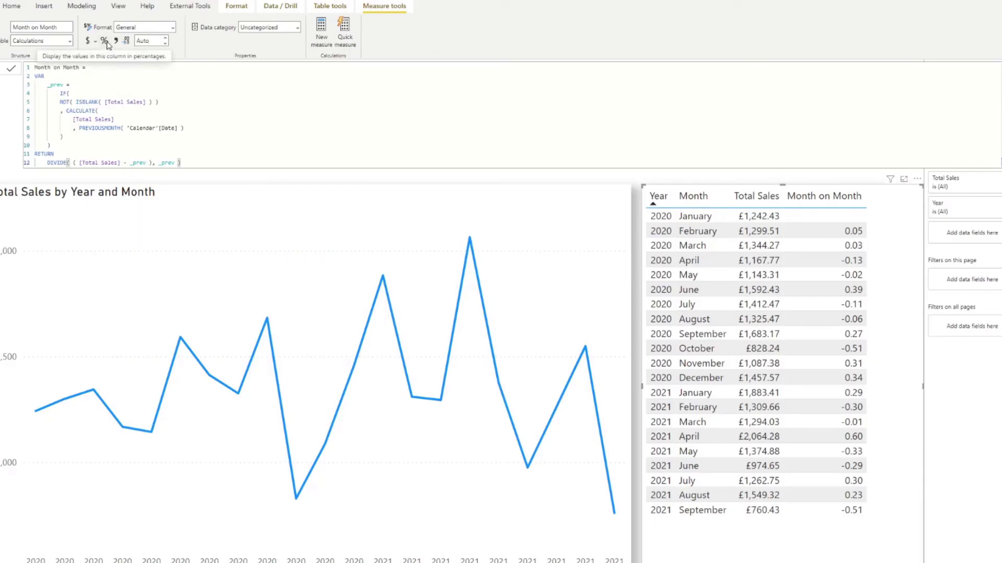
Step: Format Month on Month as a percentage, giving 4.59% for February 2020
click(105, 41)
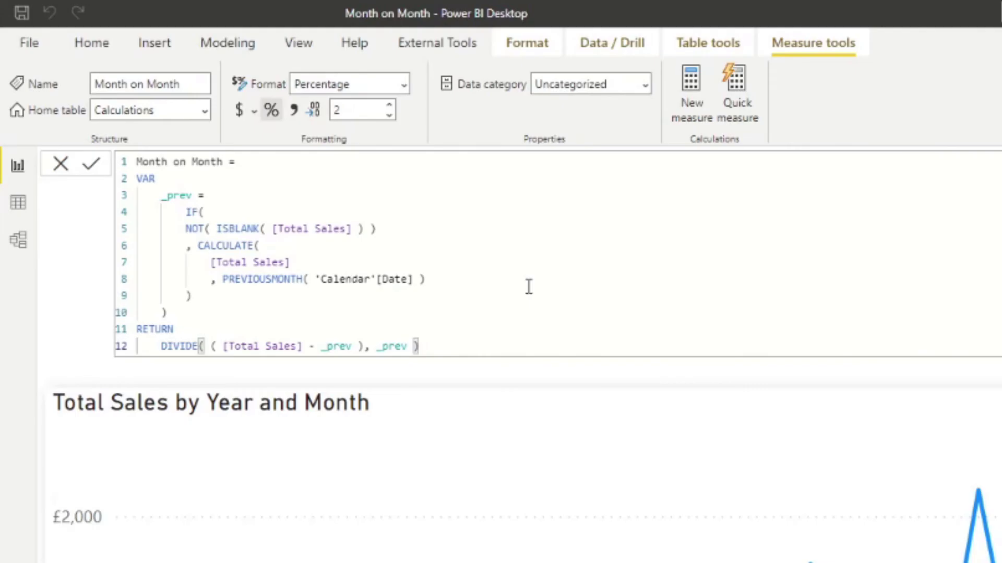
Step: Copy the full Month on Month formula into a new measure
click(223, 123)
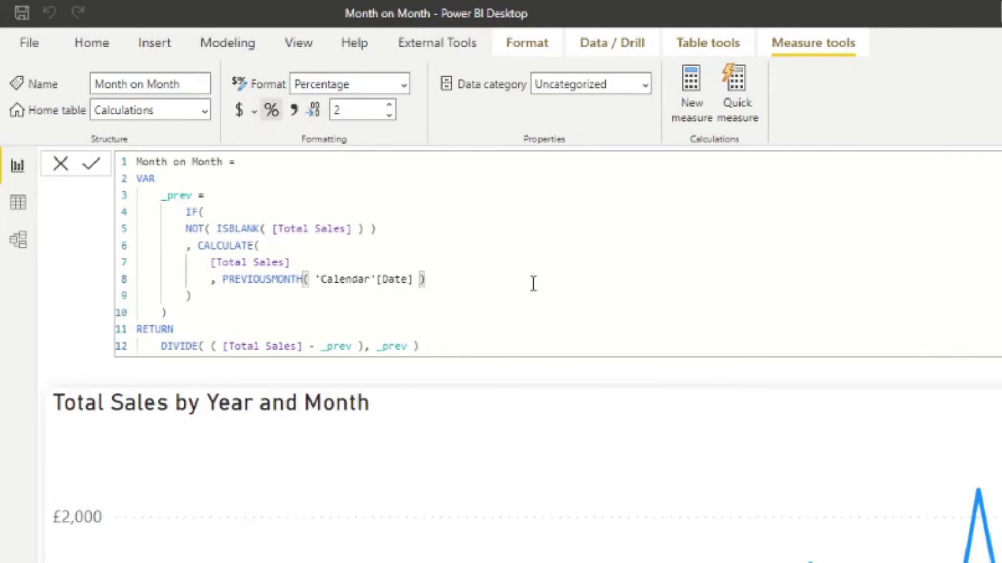
key(ctrl+a)
key(ctrl+c)
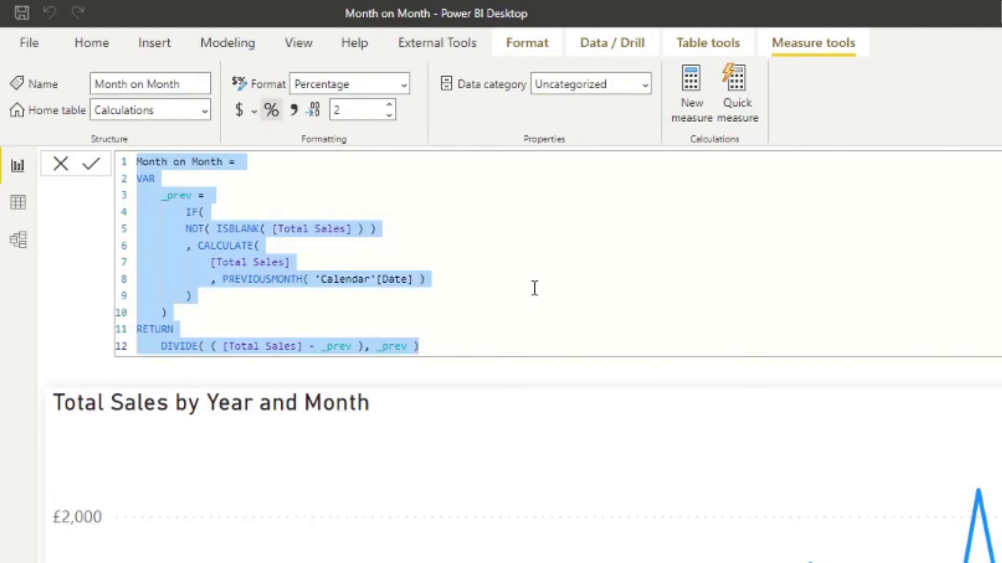
click(691, 94)
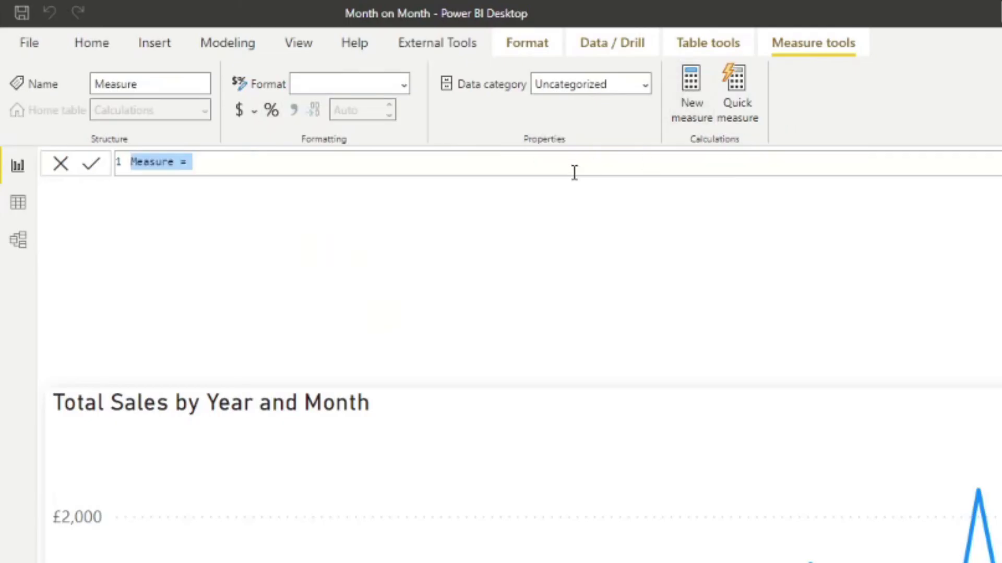
key(ctrl+v)
Step: Rename the copy 'Year on Year', swap PREVIOUSMONTH for PREVIOUSYEAR, and commit it
drag(223, 162, 117, 177)
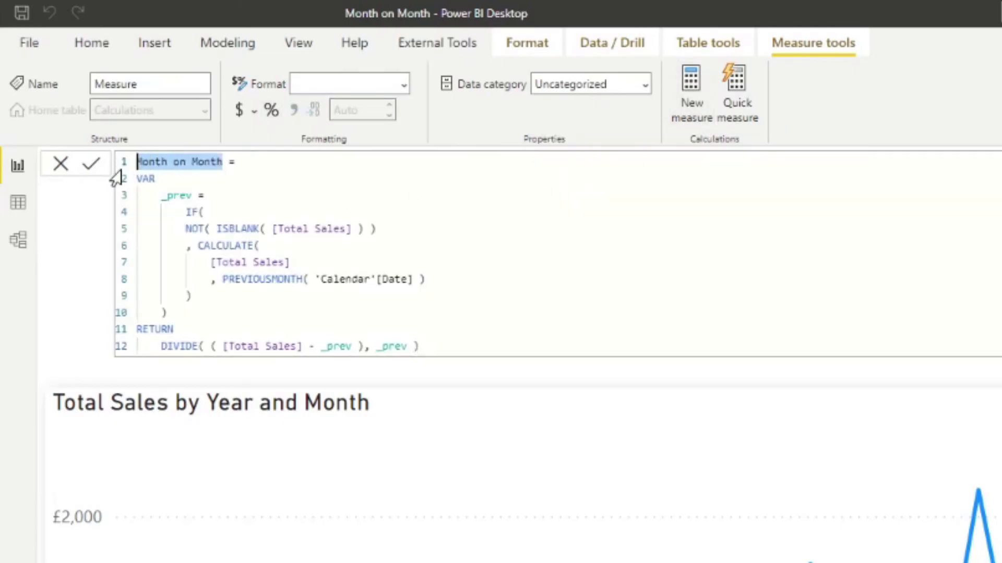
text(Year on )
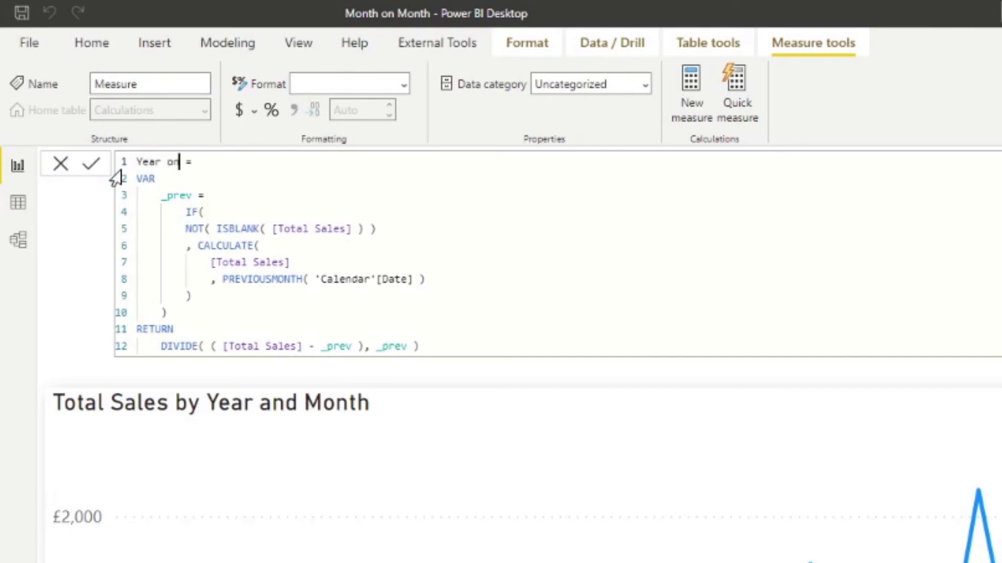
text(Year)
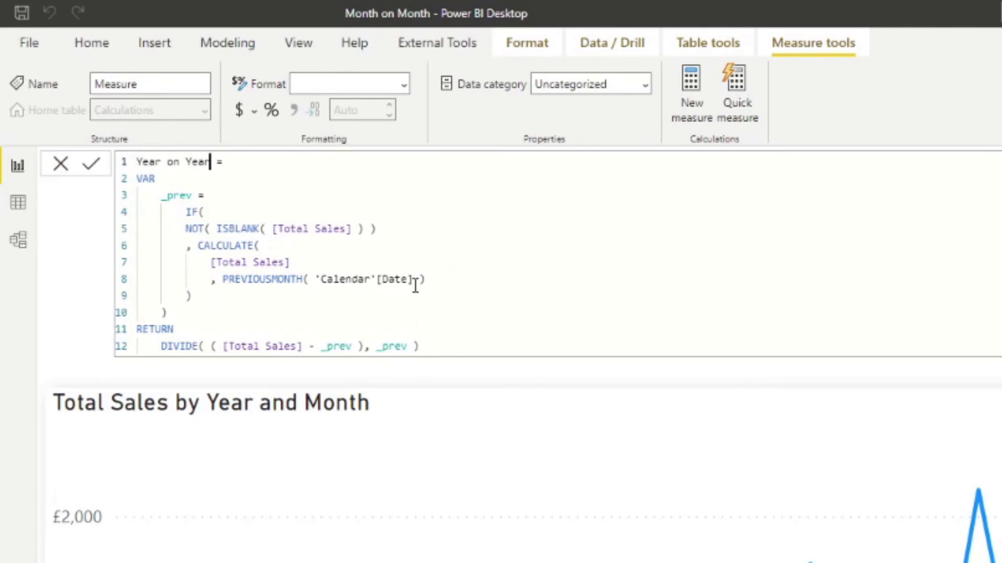
double_click(290, 275)
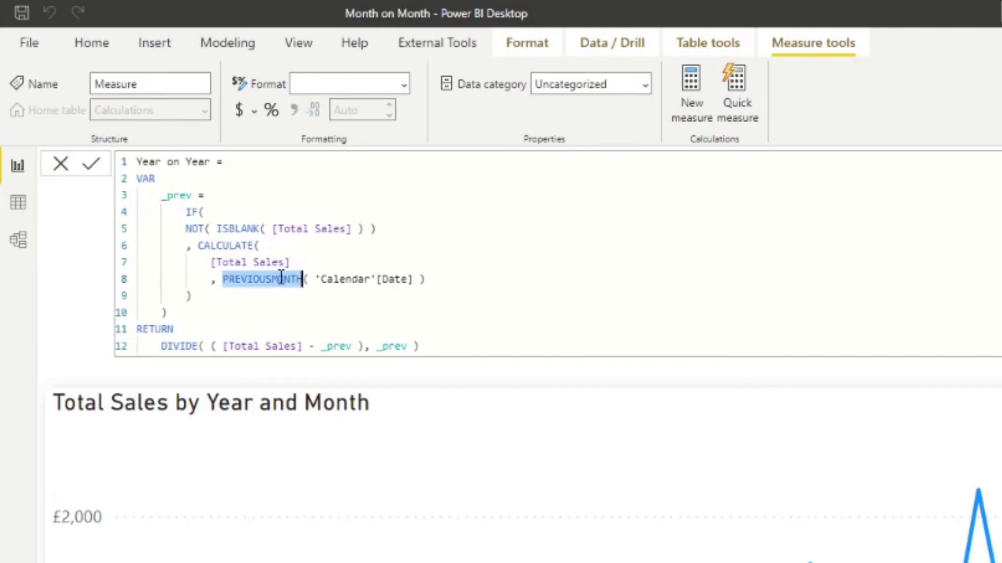
text(Pre)
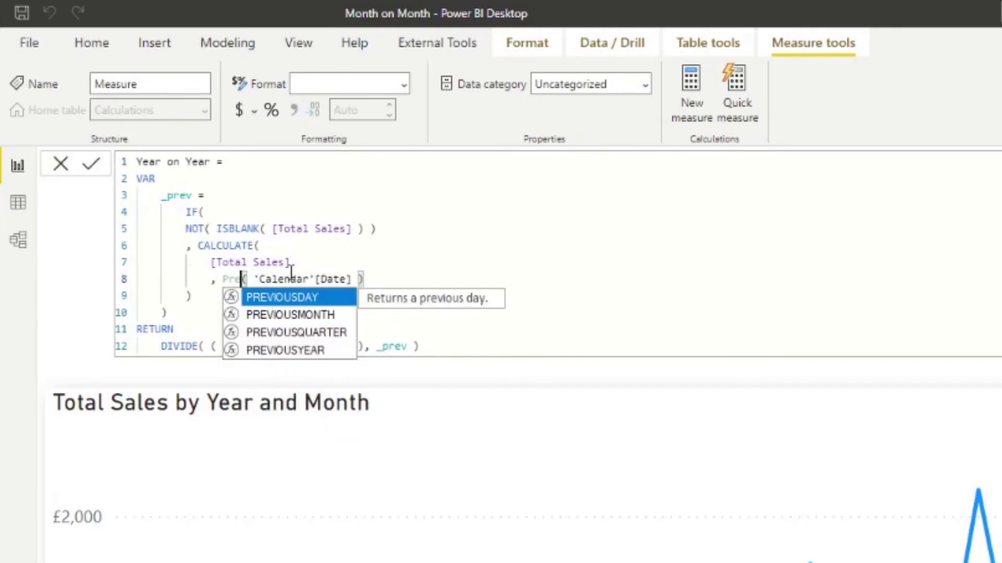
key(Down)
key(Down)
key(Down)
key(Tab)
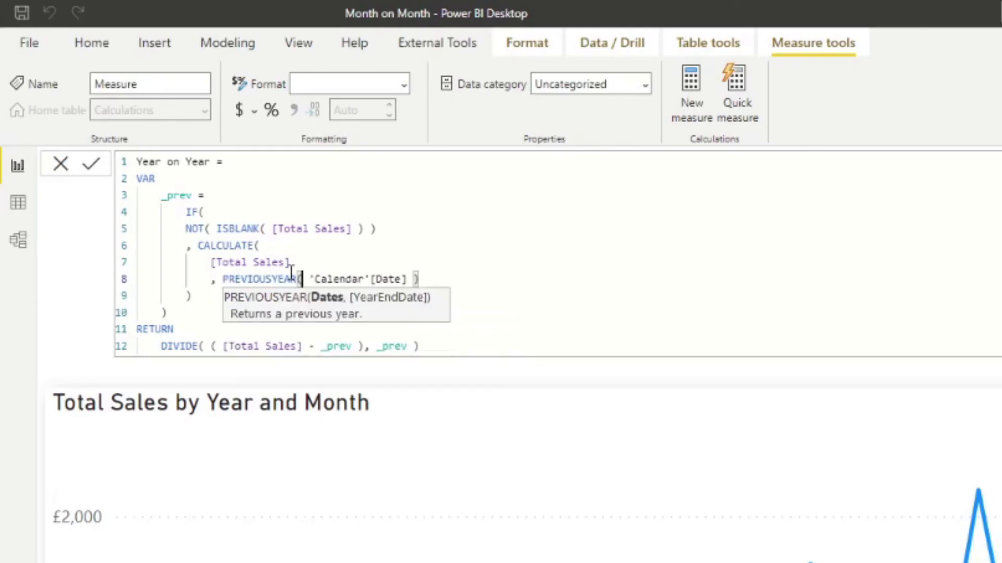
key(Return)
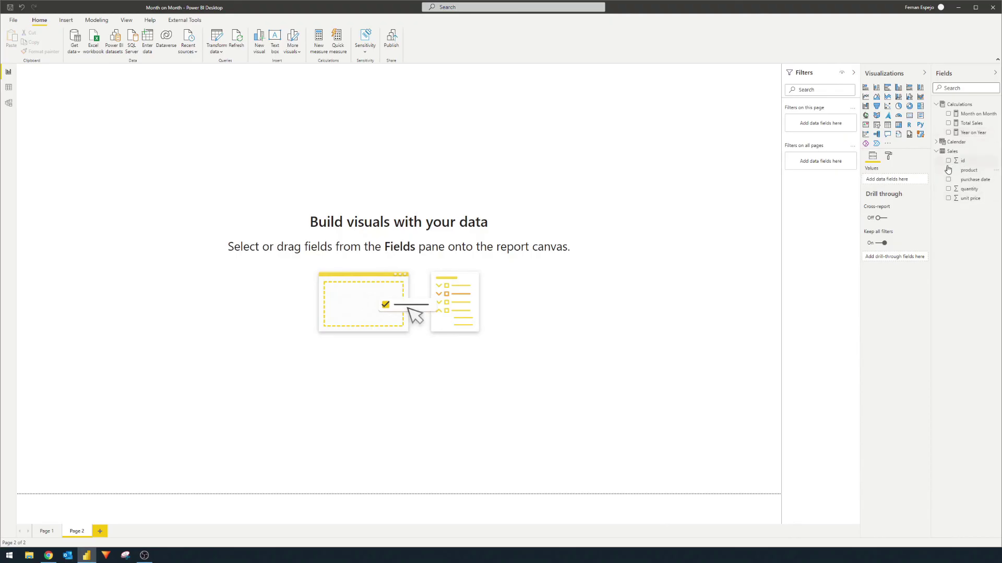
Step: Build a Page 2 table listing Year, Total Sales and Year on Year
click(936, 142)
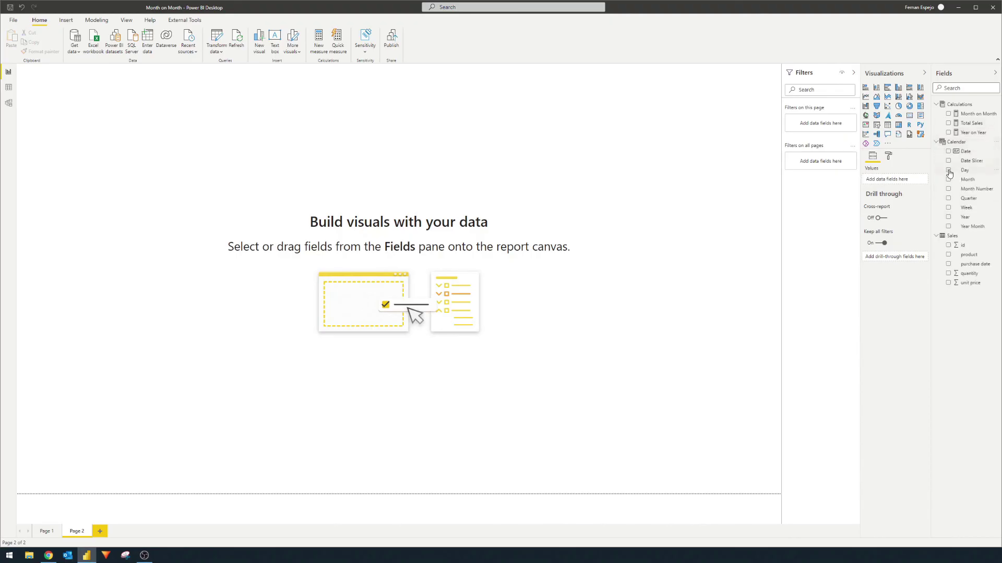
click(948, 217)
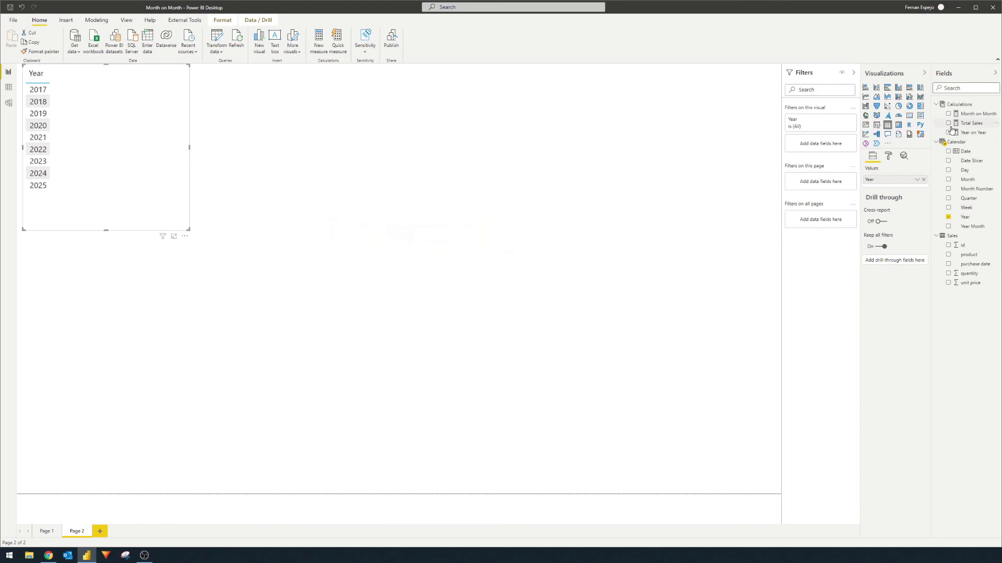
drag(968, 133, 383, 263)
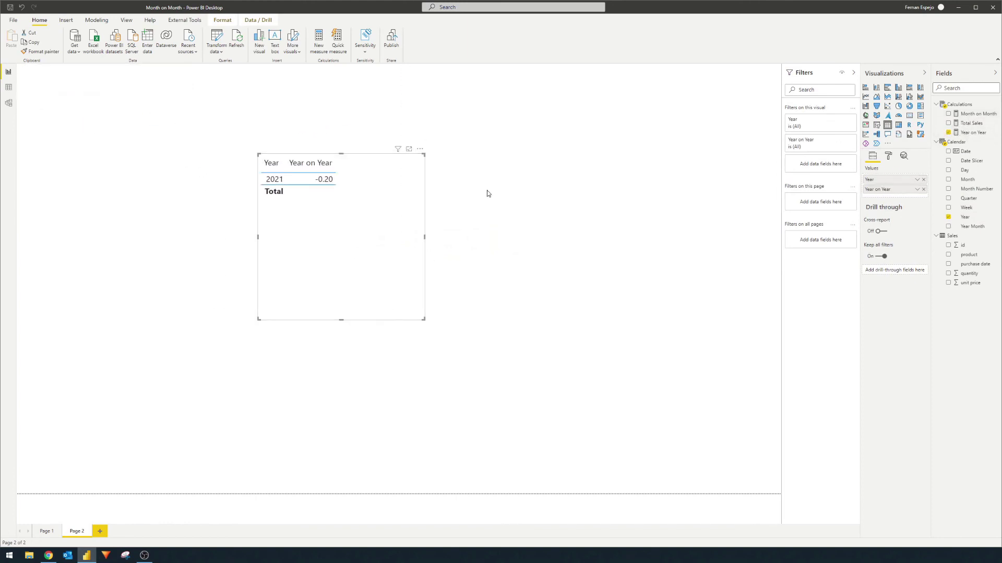
drag(972, 124, 896, 187)
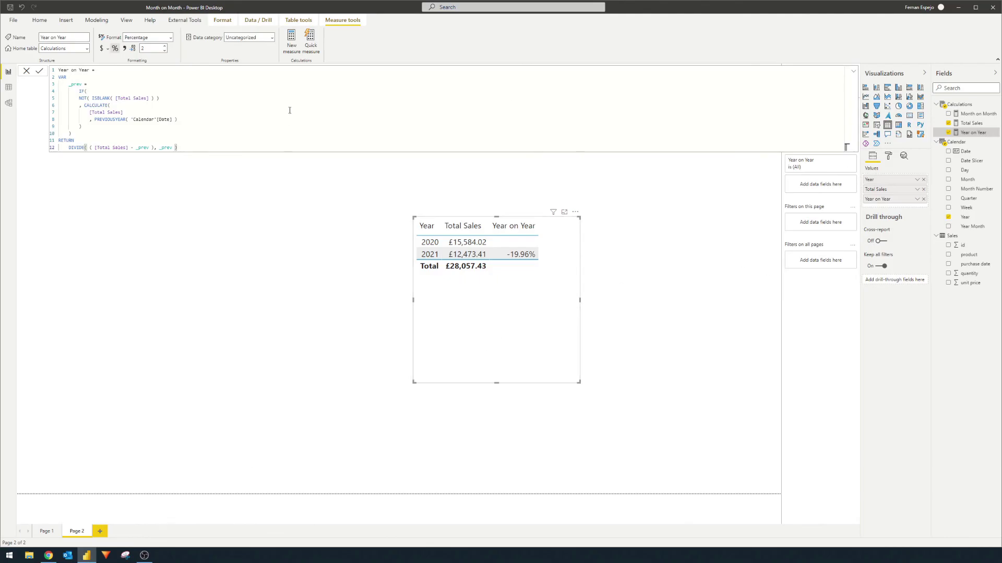
Step: Paste the Month on Month formula into a new measure and rename it Day on Day
click(291, 51)
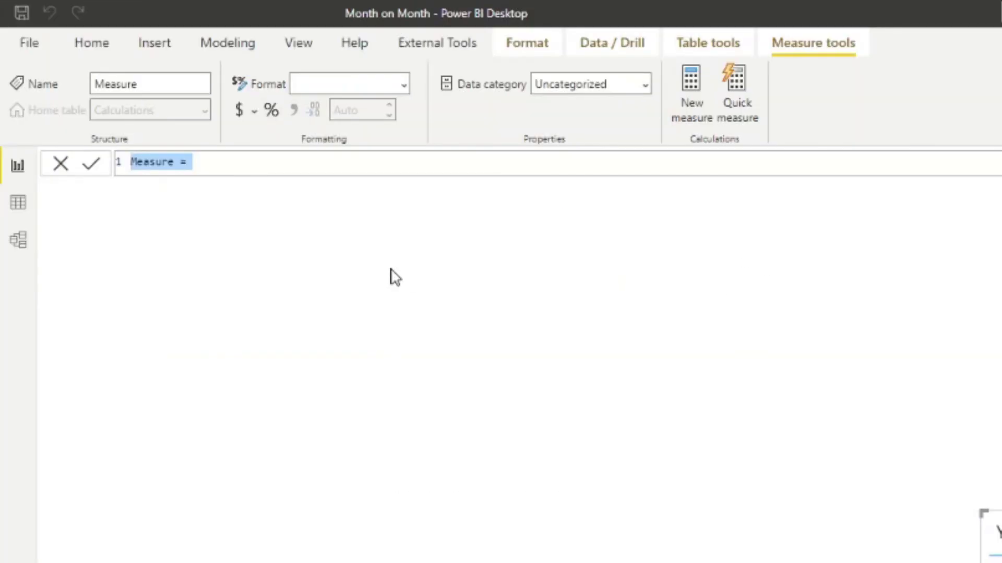
key(ctrl+v)
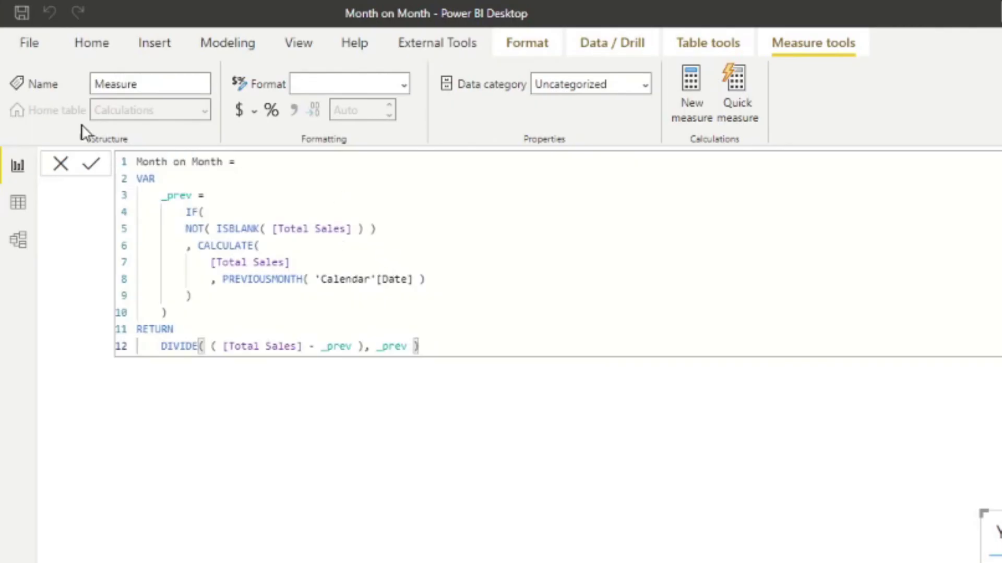
drag(223, 163, 154, 179)
shift+click(137, 161)
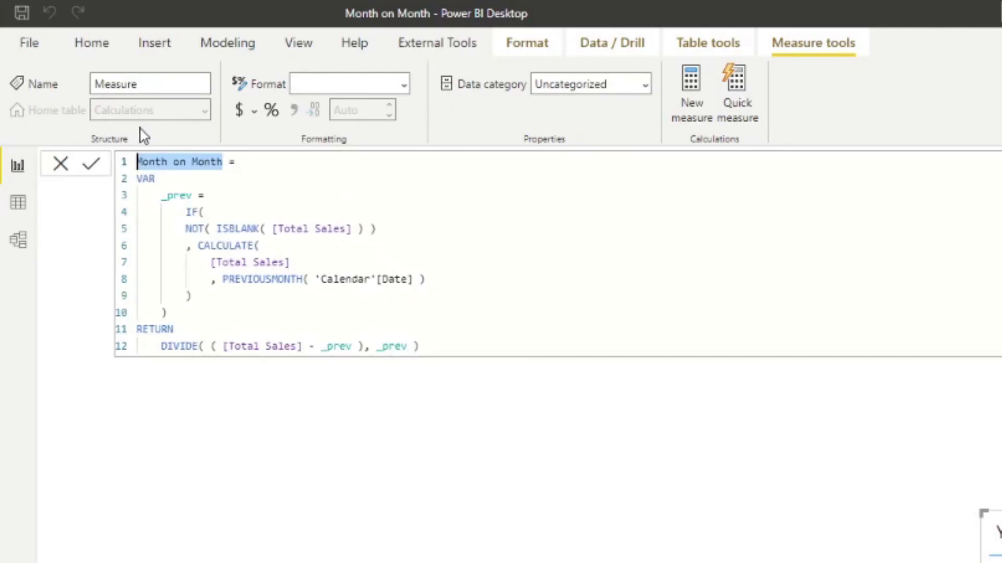
text(Day on D)
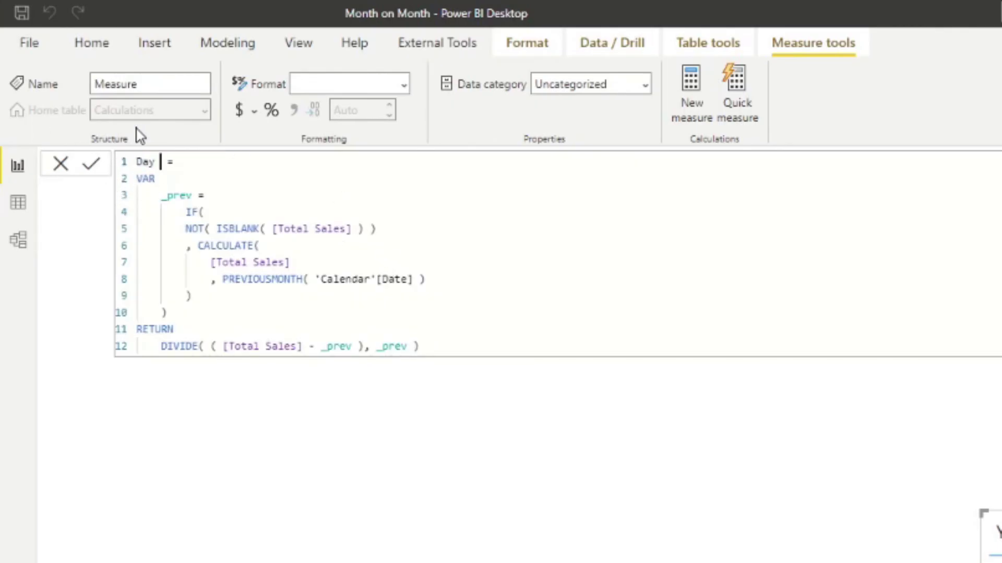
text(ay)
Step: Replace PREVIOUSMONTH with PREVIOUSDAY and commit the Day on Day measure
double_click(271, 278)
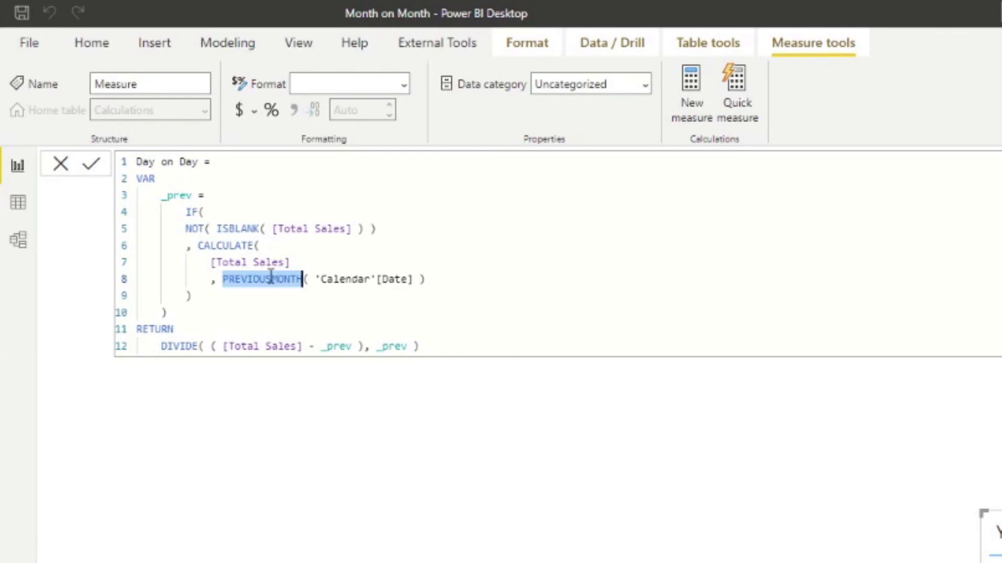
text(PRE)
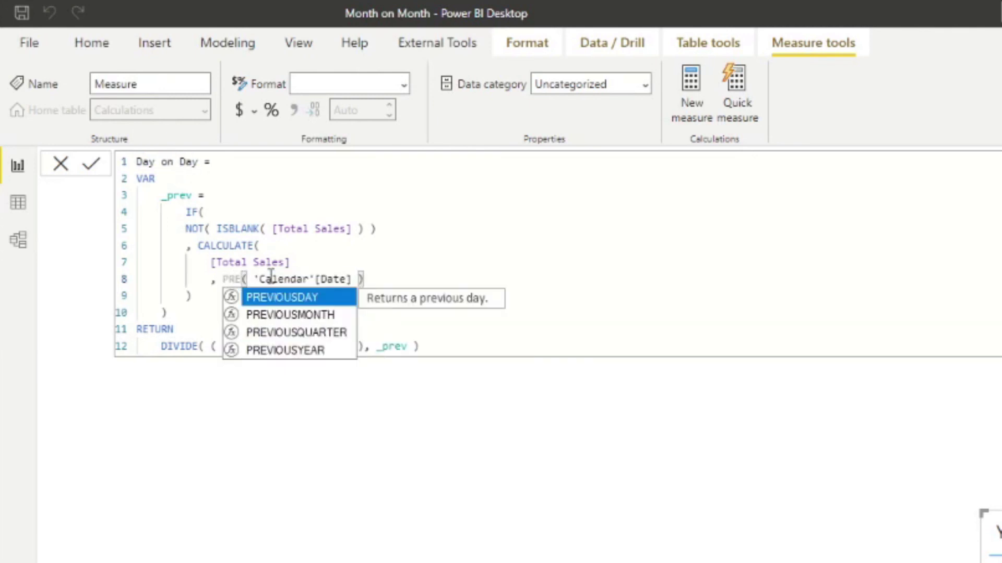
key(Tab)
key(Return)
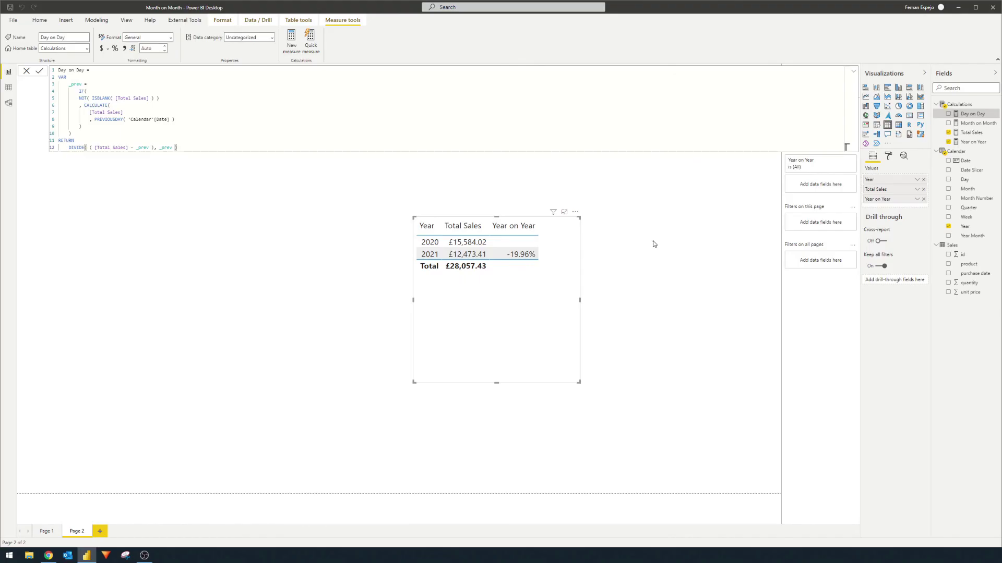
Step: Add Page 3 with a centred, enlarged table of Date and Total Sales
click(101, 532)
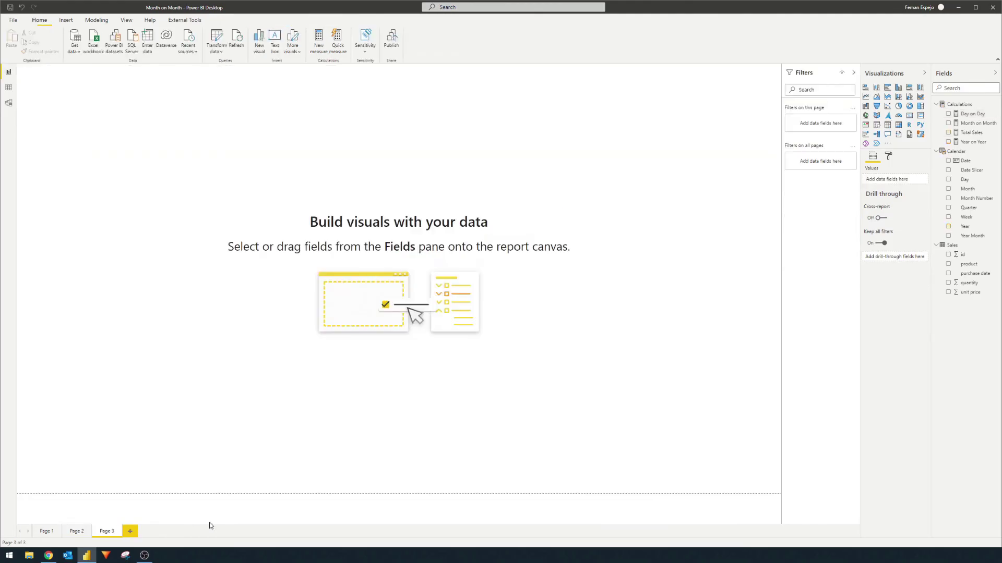
click(948, 161)
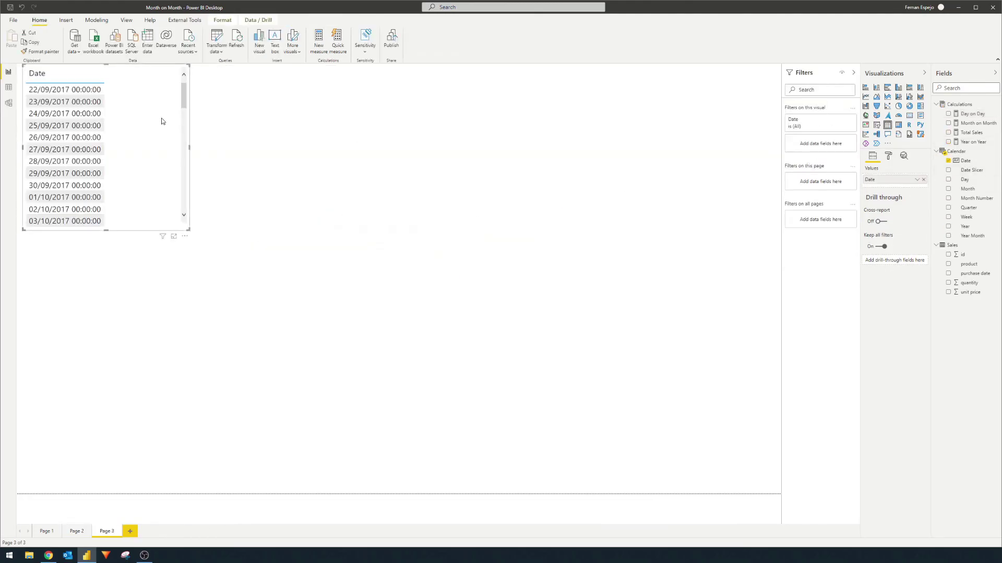
drag(161, 123, 516, 261)
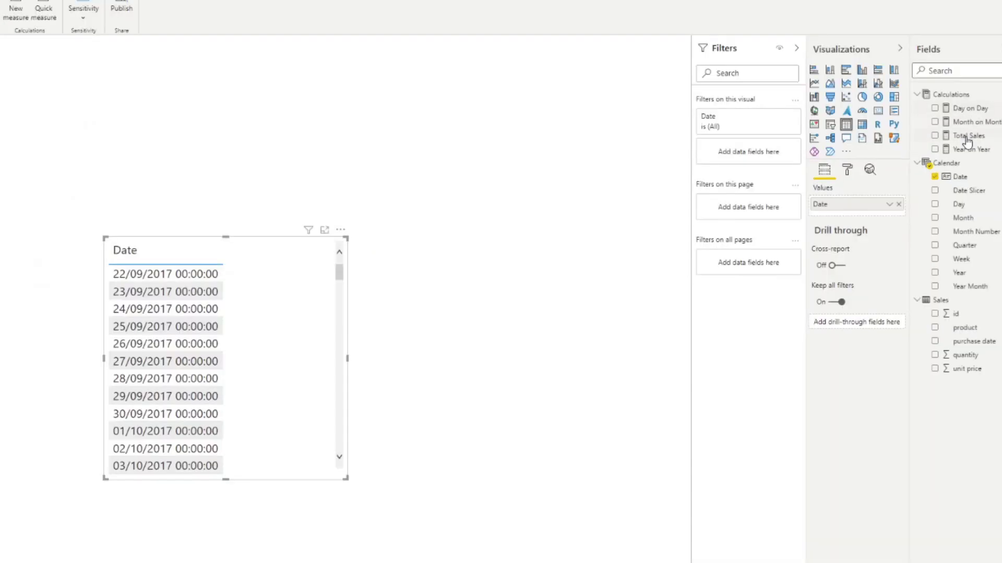
drag(967, 141, 327, 360)
drag(346, 480, 485, 561)
Step: Add Day on Day to the table and format it as a percentage
drag(960, 114, 393, 418)
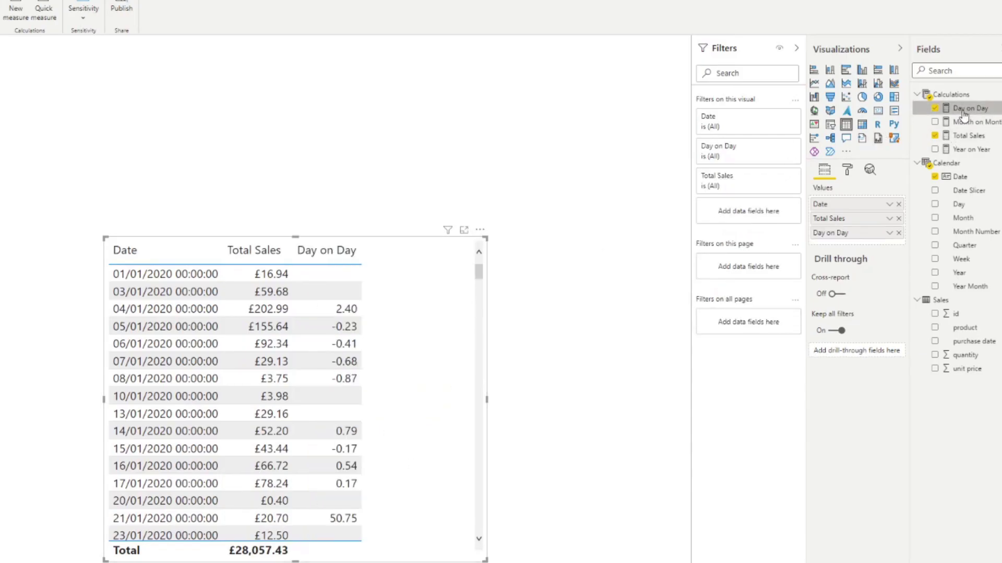
drag(960, 109, 786, 157)
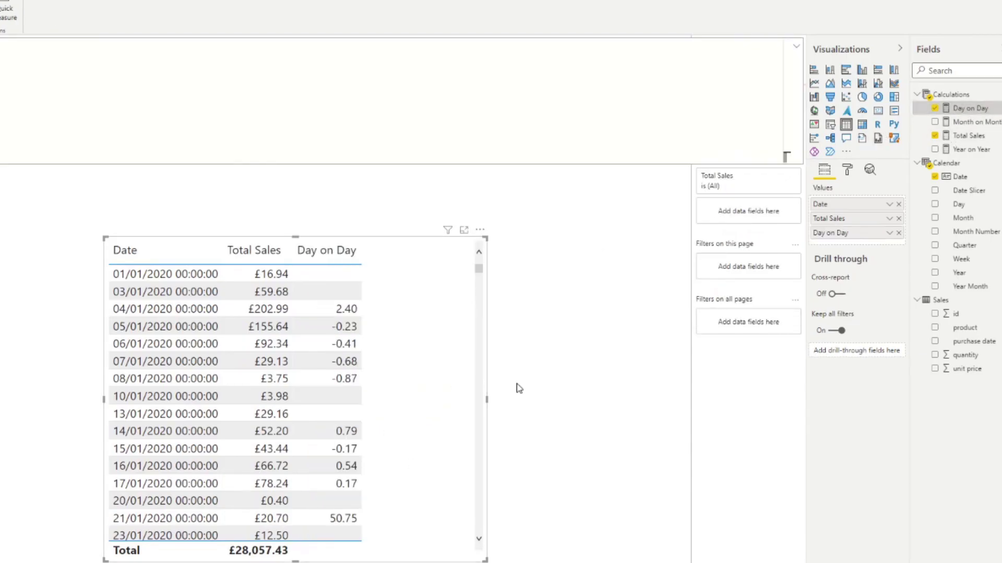
click(561, 315)
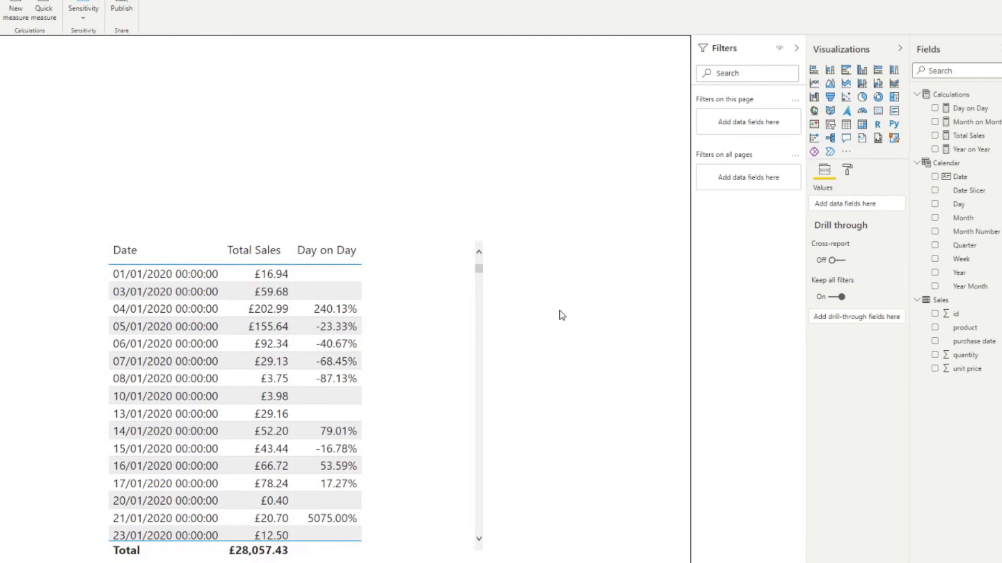